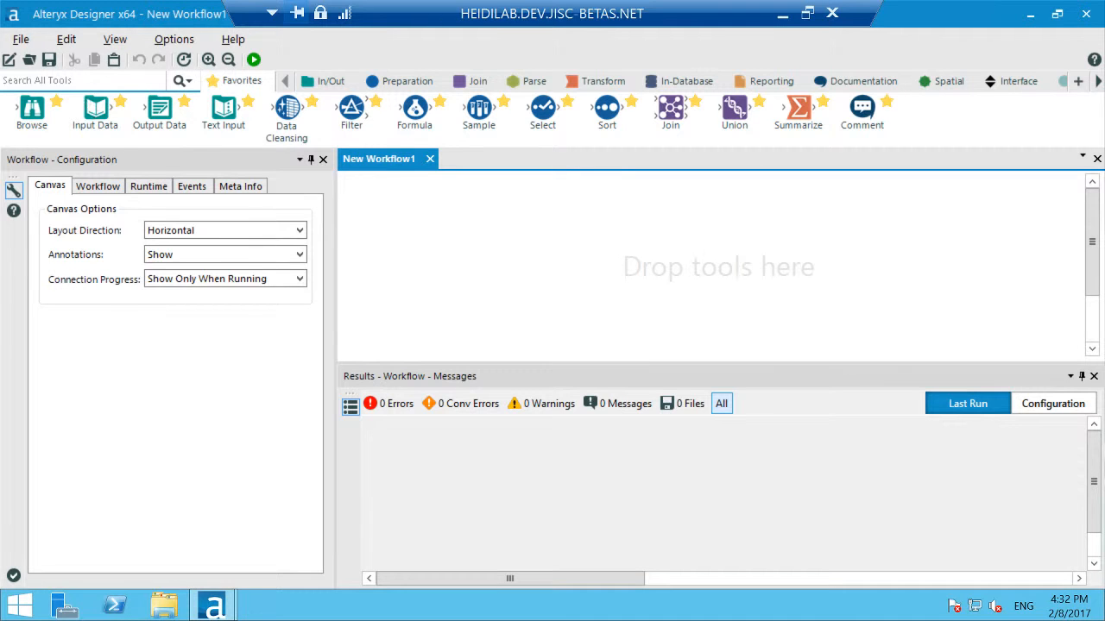
Add an Input Data tool to the canvas and connect it to the By Institution$ sheet of NSS-2012-16byint.xlsx
{"action": "left_click_drag", "start_coordinate": [91, 106], "coordinate": [506, 234]}
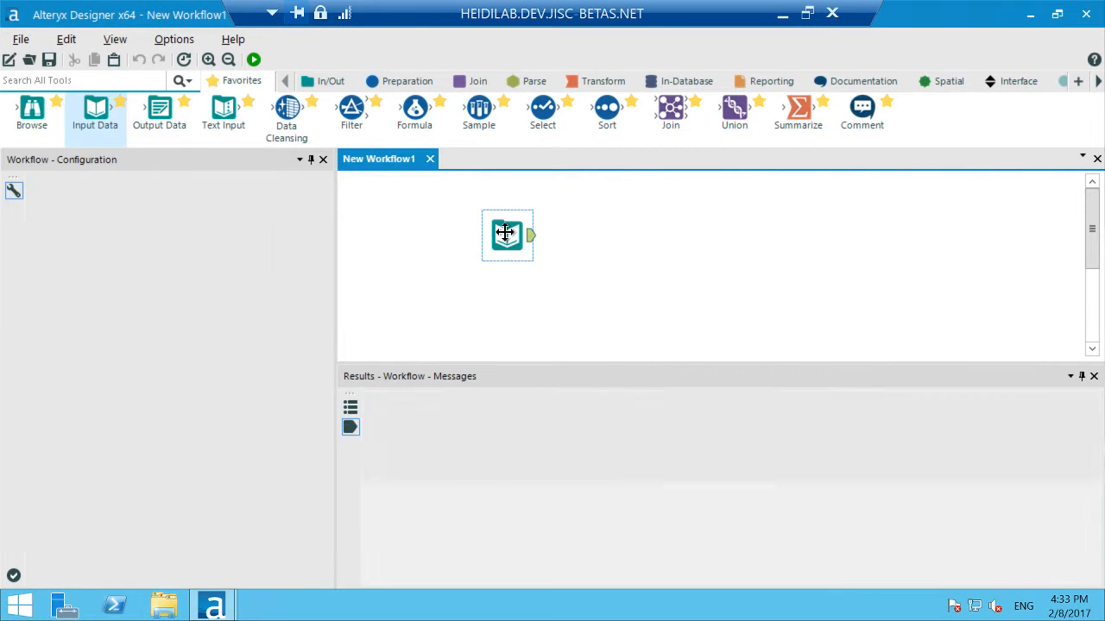
{"action": "left_click_drag", "start_coordinate": [505, 231], "coordinate": [461, 224]}
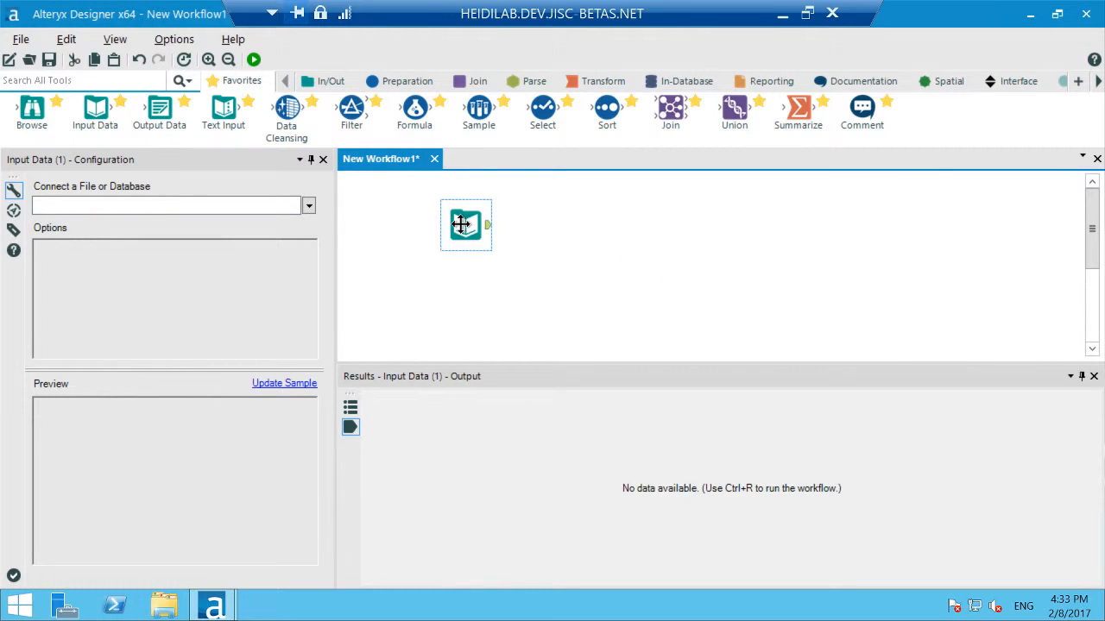
{"action": "left_click", "coordinate": [310, 207]}
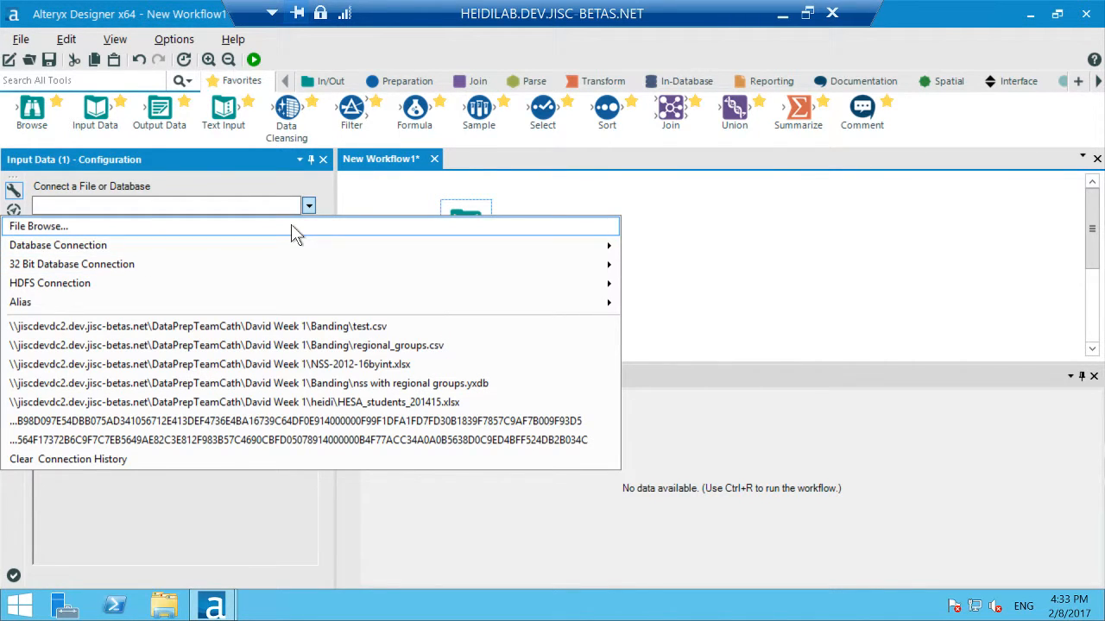
{"action": "left_click", "coordinate": [291, 225]}
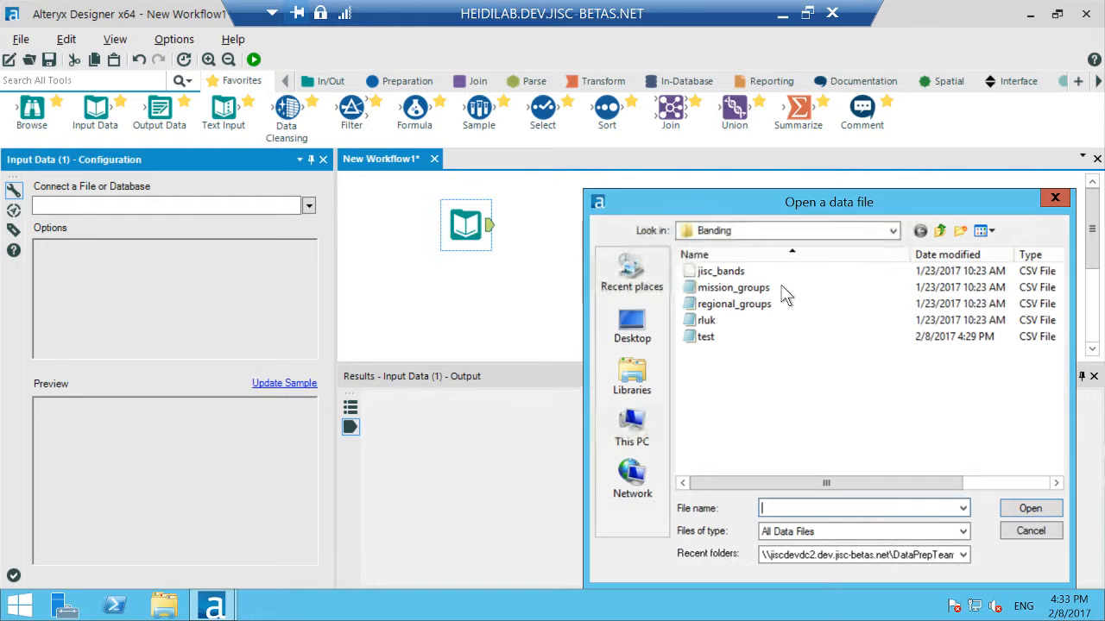
{"action": "left_click", "coordinate": [891, 231]}
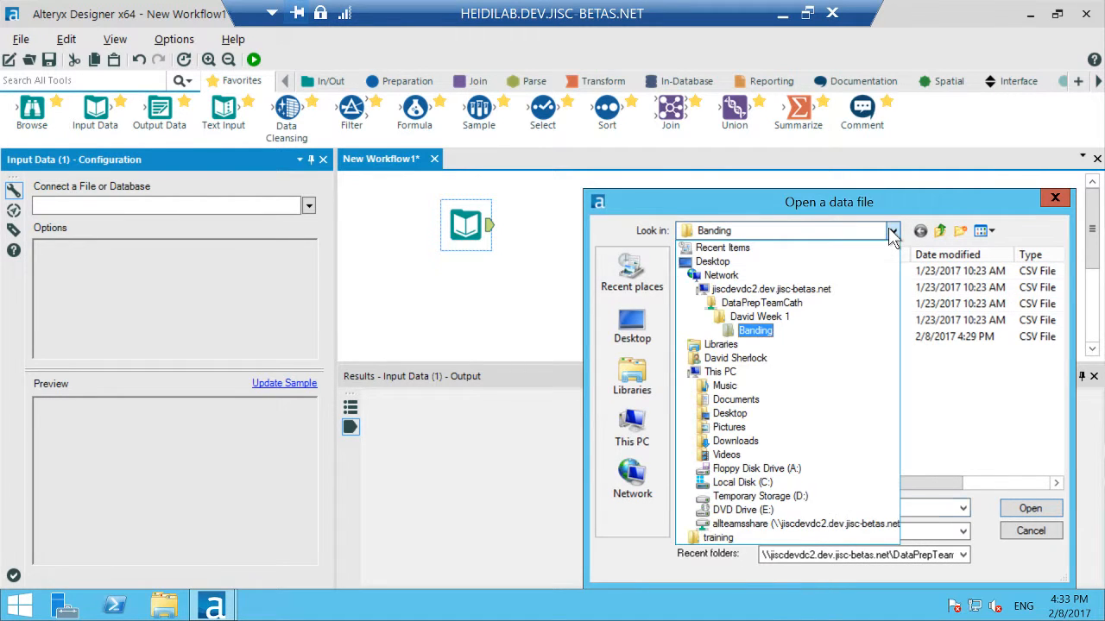
{"action": "left_click", "coordinate": [809, 303]}
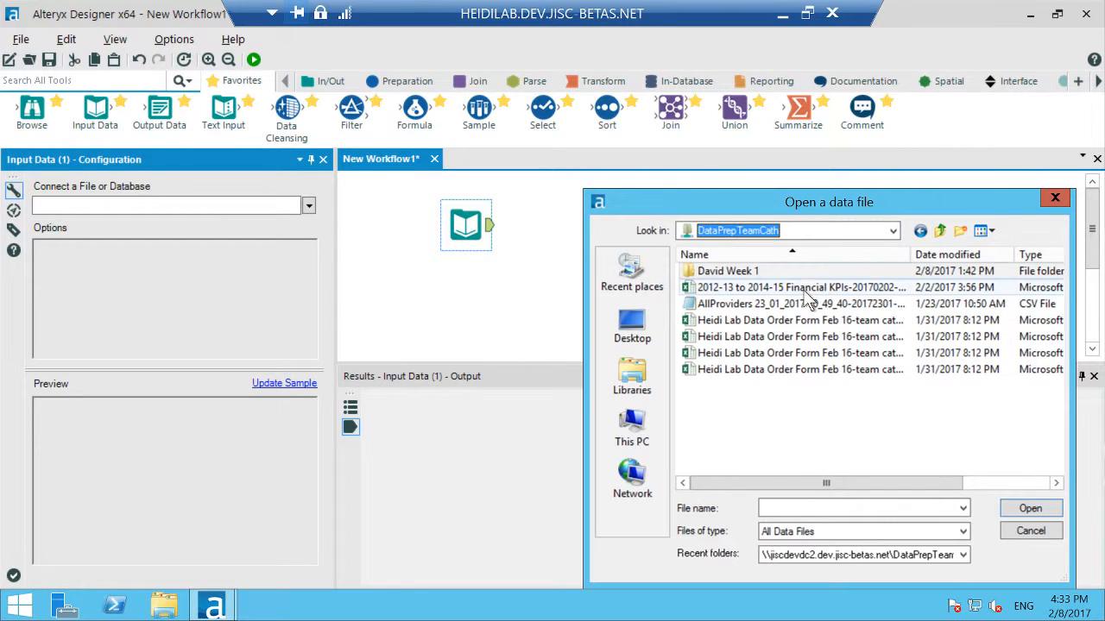
{"action": "double_click", "coordinate": [807, 269]}
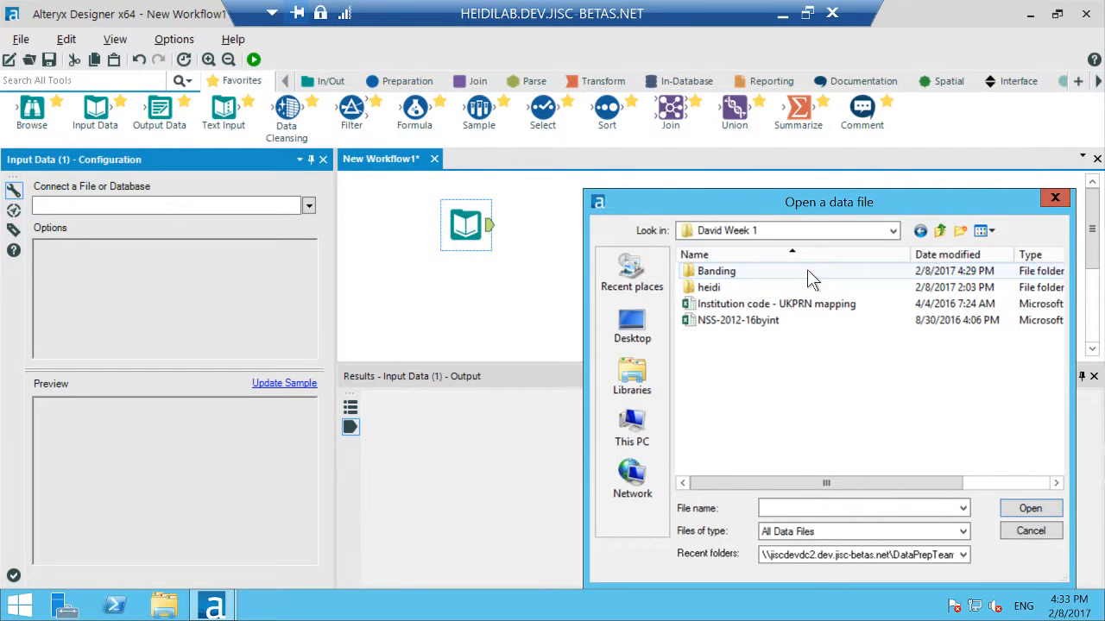
{"action": "double_click", "coordinate": [759, 326]}
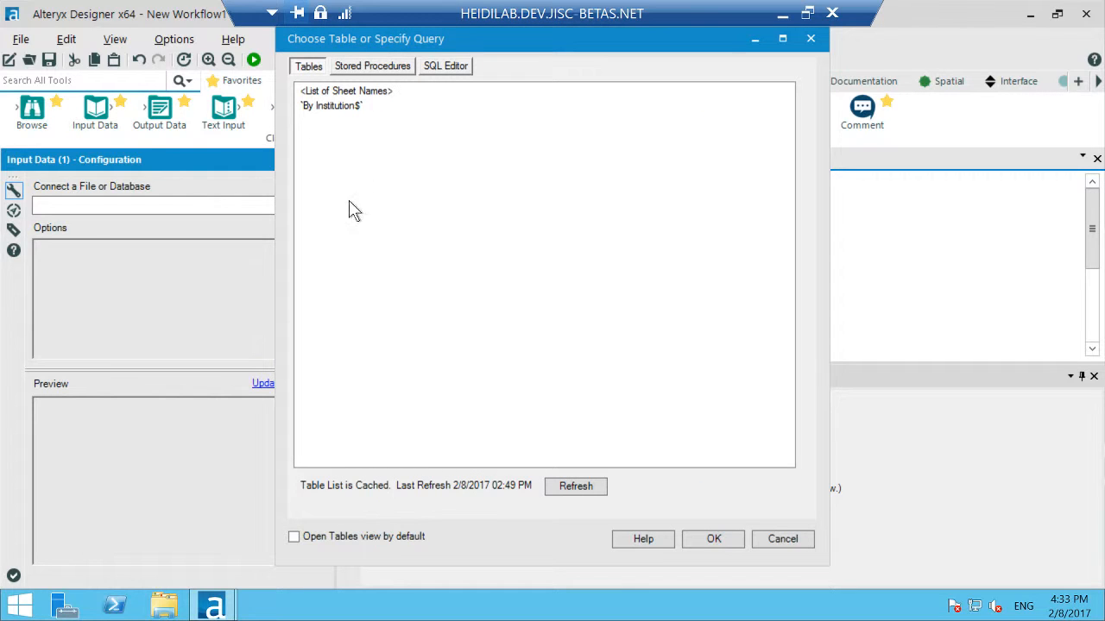
{"action": "left_click", "coordinate": [344, 107]}
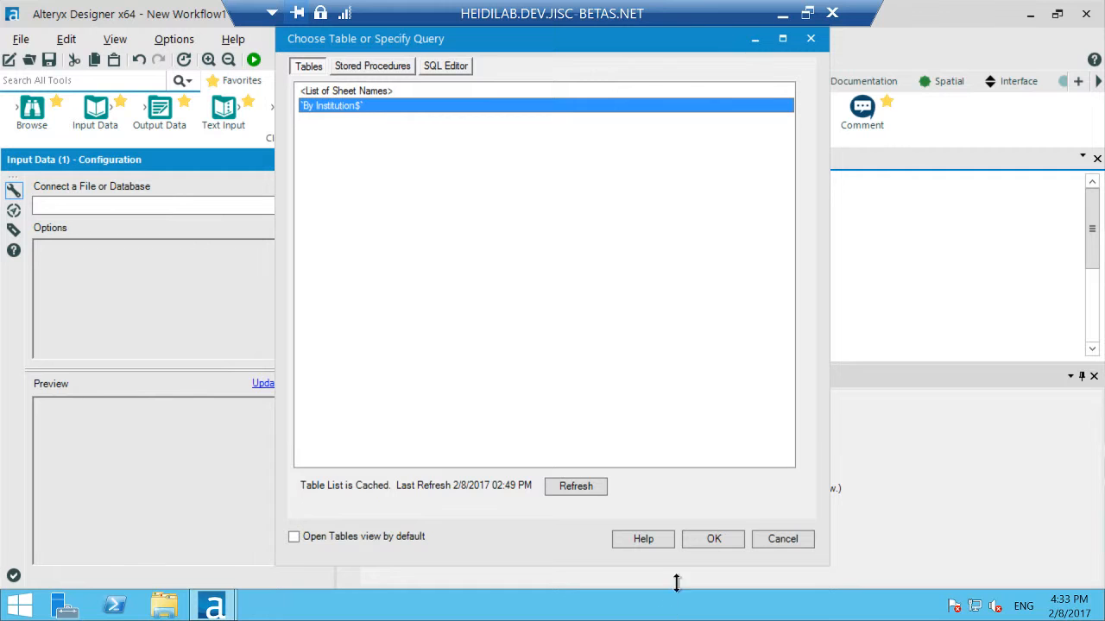
{"action": "left_click", "coordinate": [713, 543]}
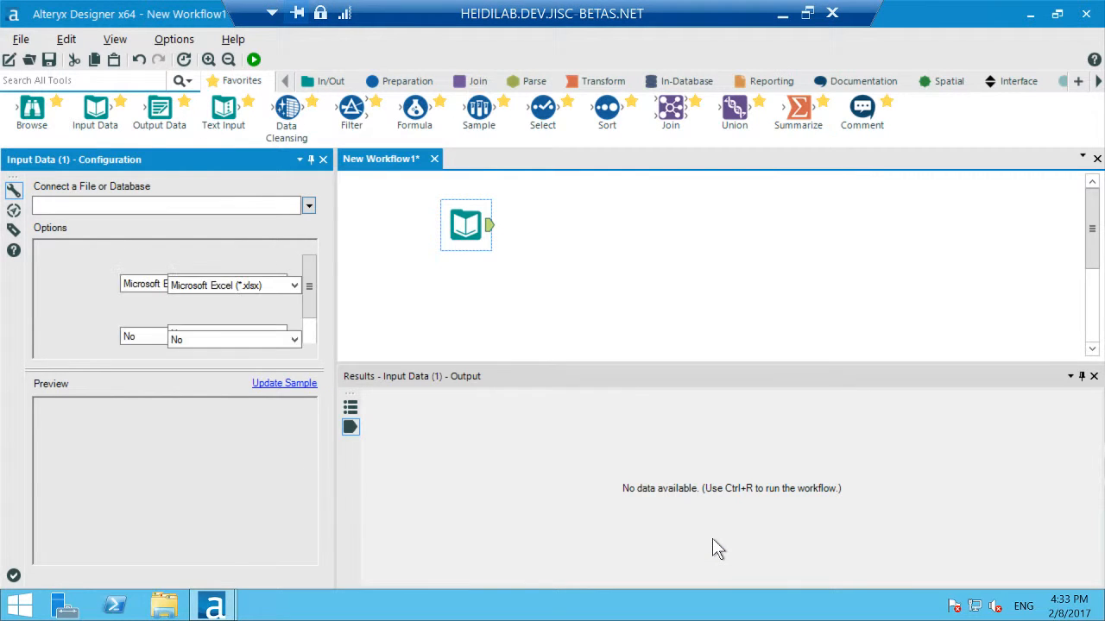
Update the sample preview of the NSS data and examine its columns
{"action": "left_click", "coordinate": [280, 390]}
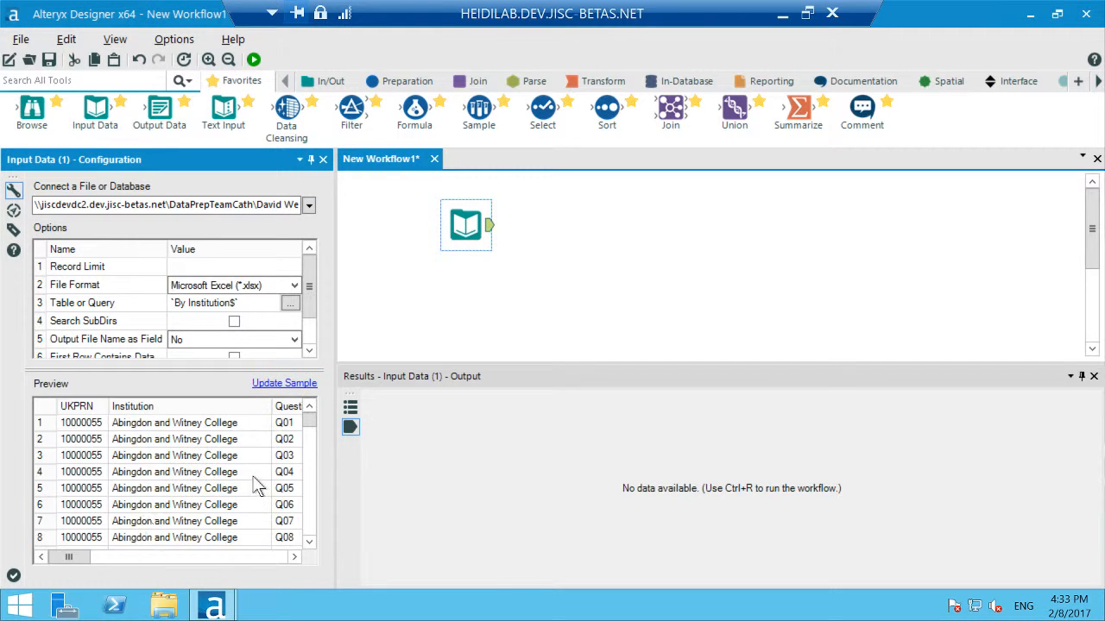
{"action": "left_click_drag", "start_coordinate": [103, 557], "coordinate": [308, 554]}
{"action": "left_click_drag", "start_coordinate": [170, 533], "coordinate": [25, 543]}
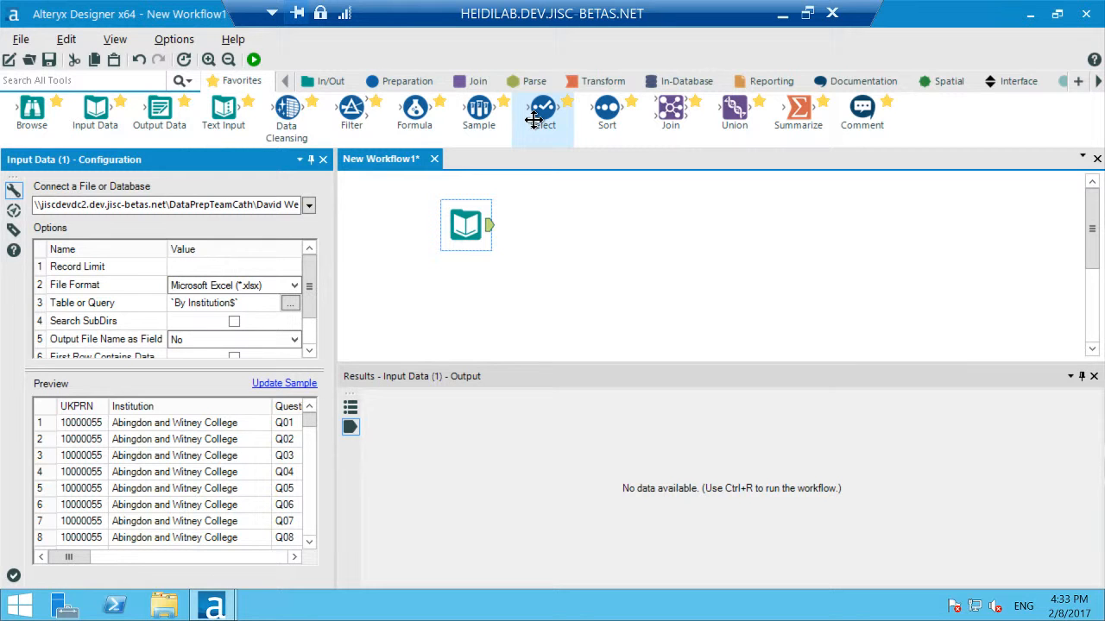
Add a second Input Data tool to the canvas and position it below the NSS input
{"action": "left_click", "coordinate": [395, 82]}
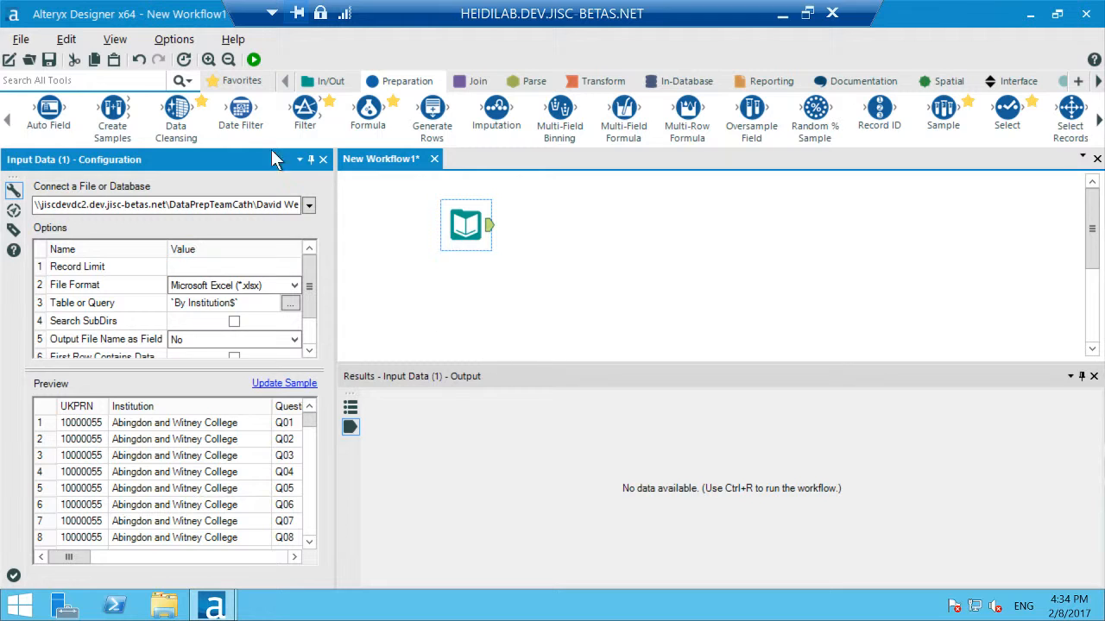
{"action": "left_click", "coordinate": [320, 82]}
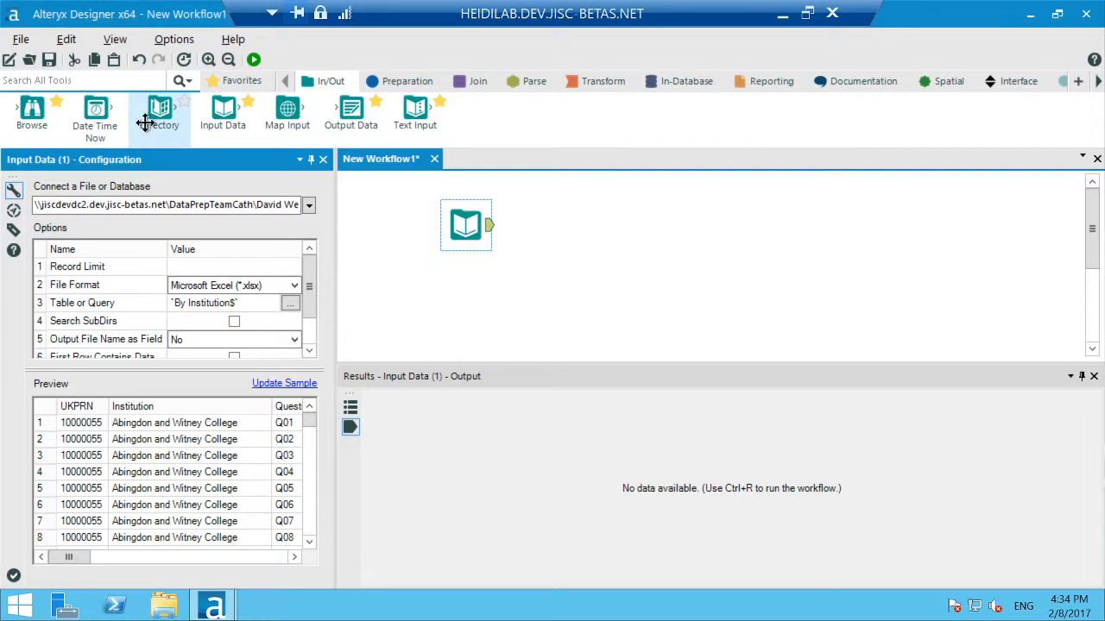
{"action": "left_click_drag", "start_coordinate": [220, 115], "coordinate": [465, 296]}
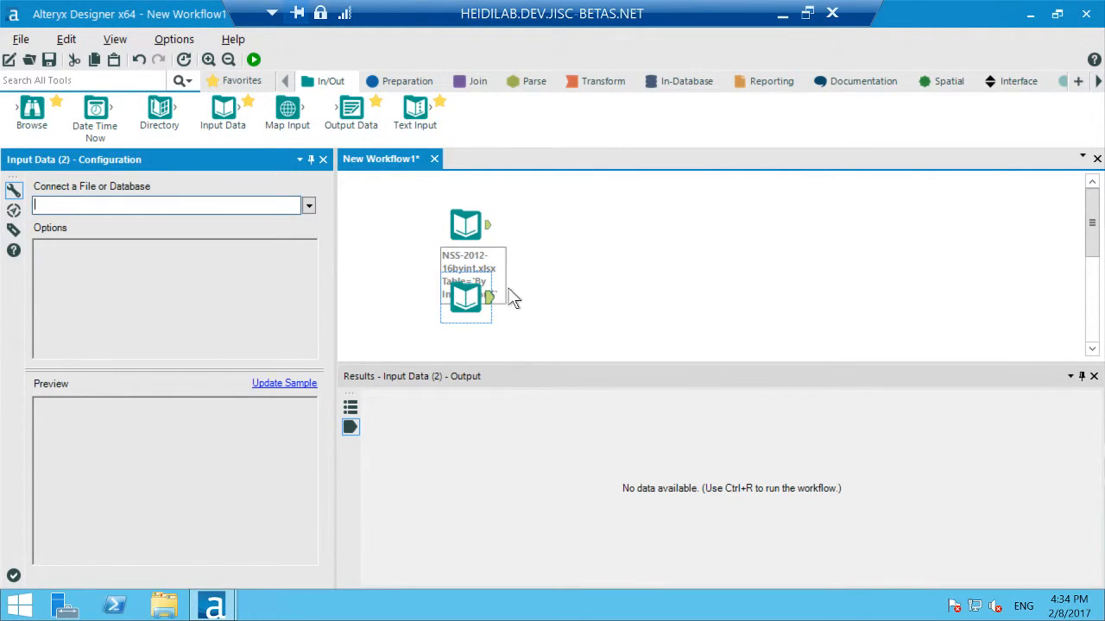
{"action": "left_click_drag", "start_coordinate": [465, 283], "coordinate": [465, 318]}
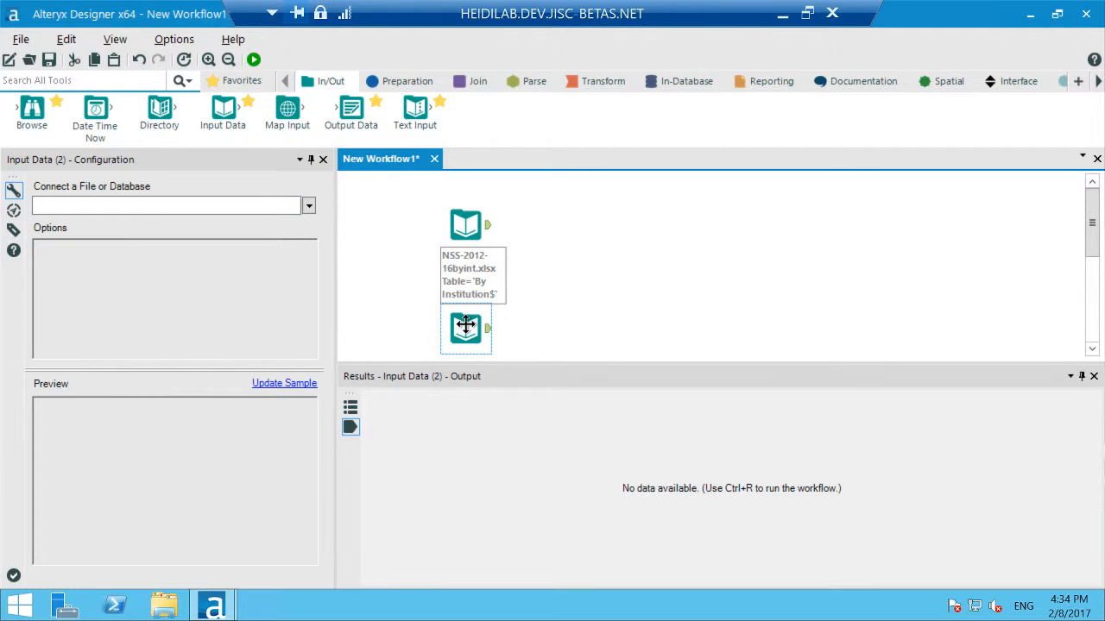
{"action": "left_click", "coordinate": [596, 244]}
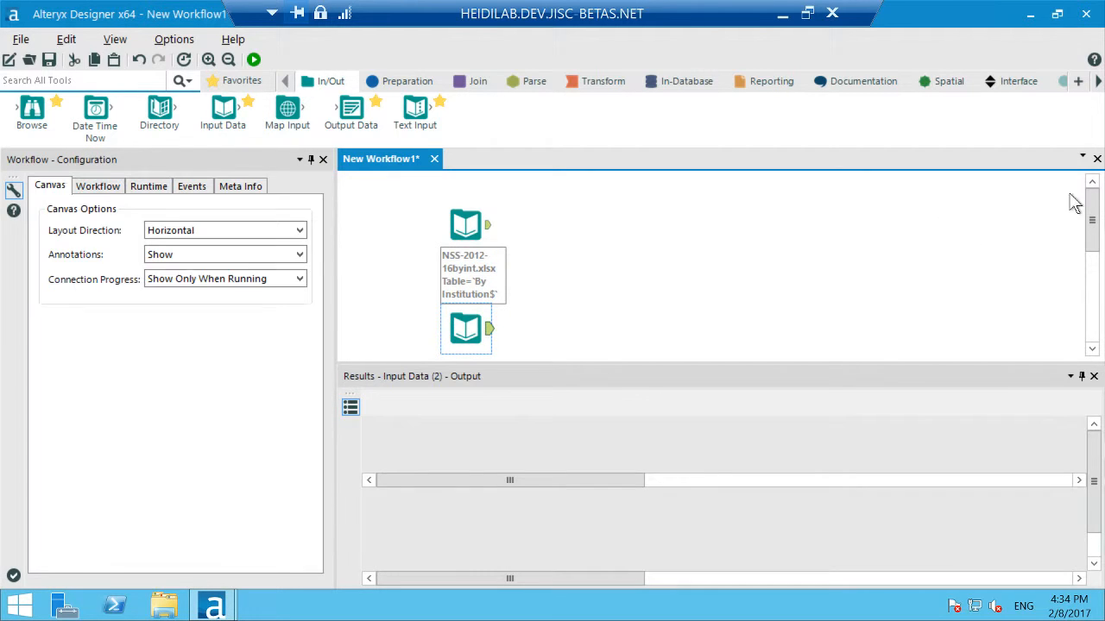
{"action": "mouse_move", "coordinate": [1094, 223]}
{"action": "left_mouse_down"}
{"action": "mouse_move", "coordinate": [1093, 235]}
{"action": "mouse_move", "coordinate": [1092, 223]}
{"action": "left_mouse_up"}
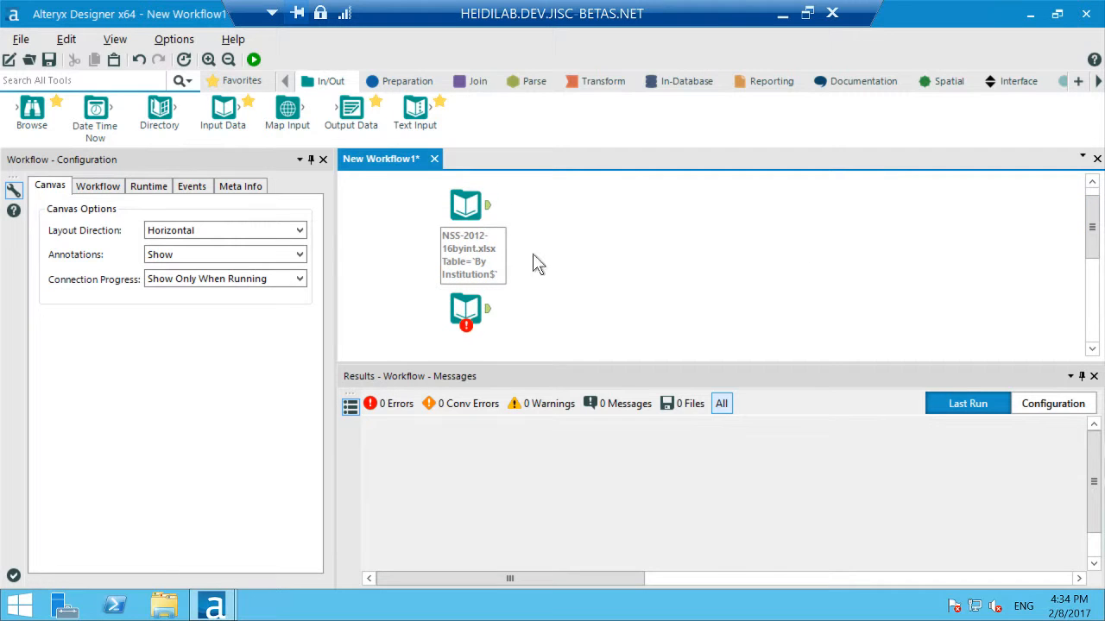
Connect the second Input Data tool to the regional_groups CSV file in the Banding folder
{"action": "left_click", "coordinate": [466, 298]}
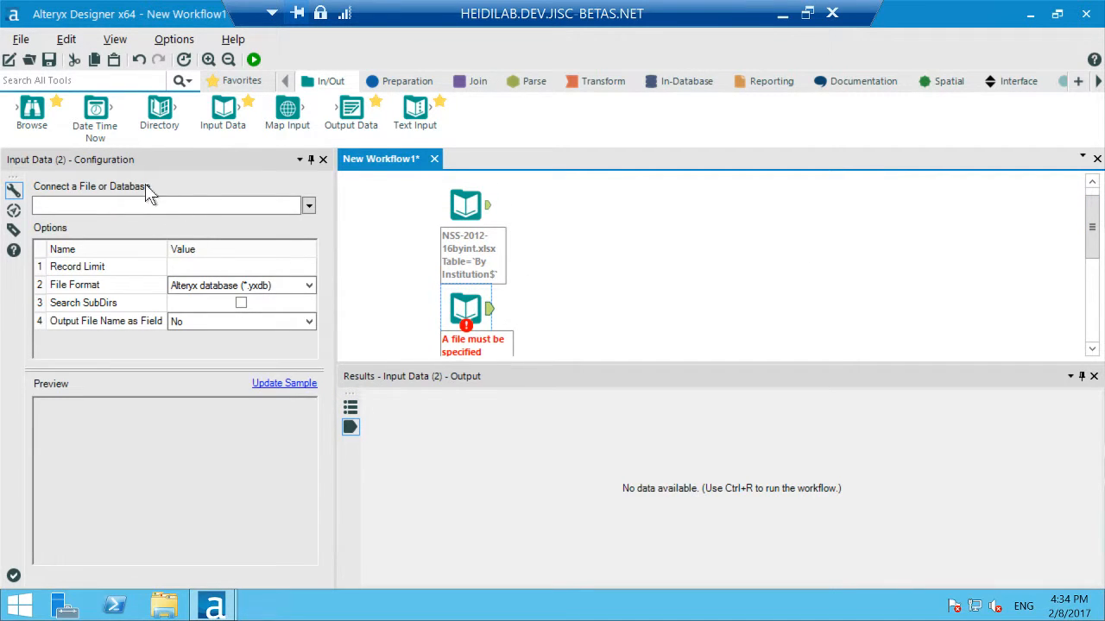
{"action": "left_click", "coordinate": [308, 205]}
{"action": "left_click", "coordinate": [310, 207]}
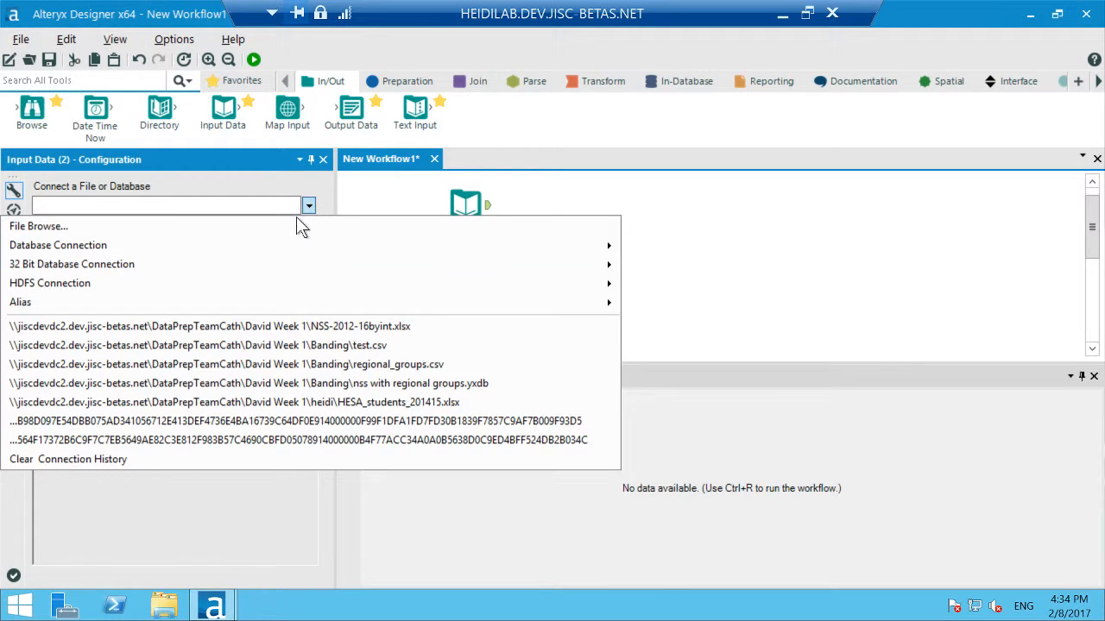
{"action": "left_click", "coordinate": [295, 222]}
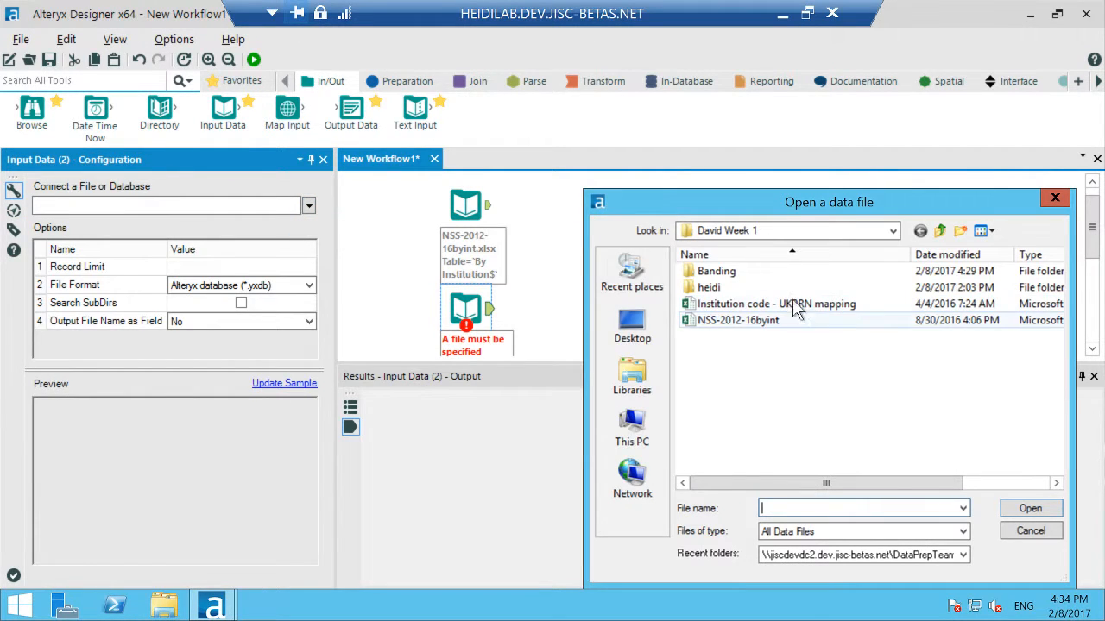
{"action": "double_click", "coordinate": [738, 270]}
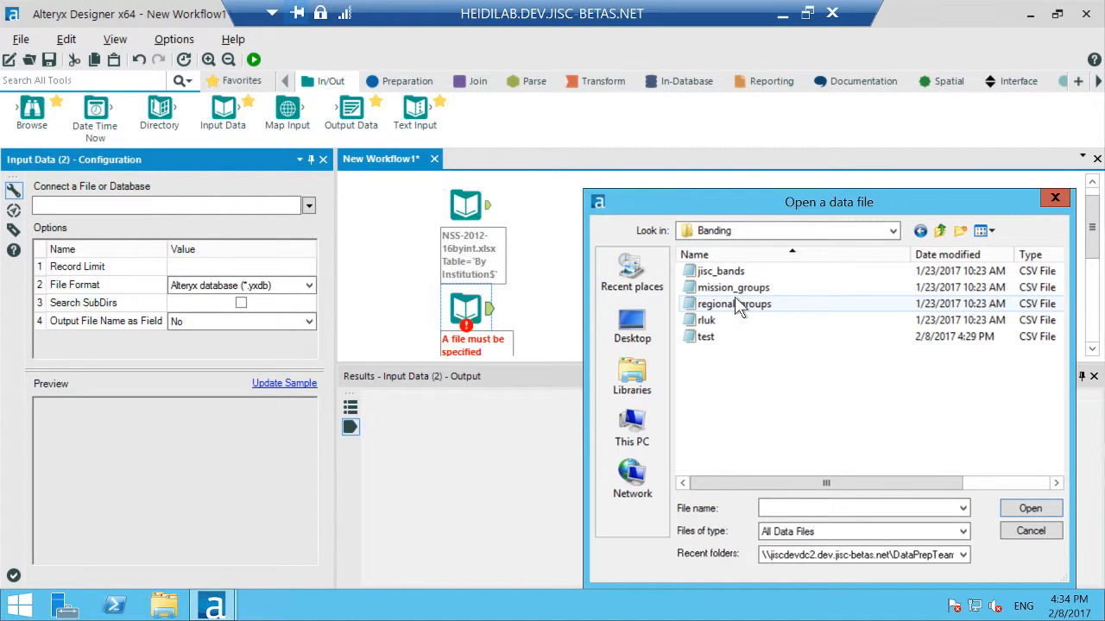
{"action": "double_click", "coordinate": [733, 304]}
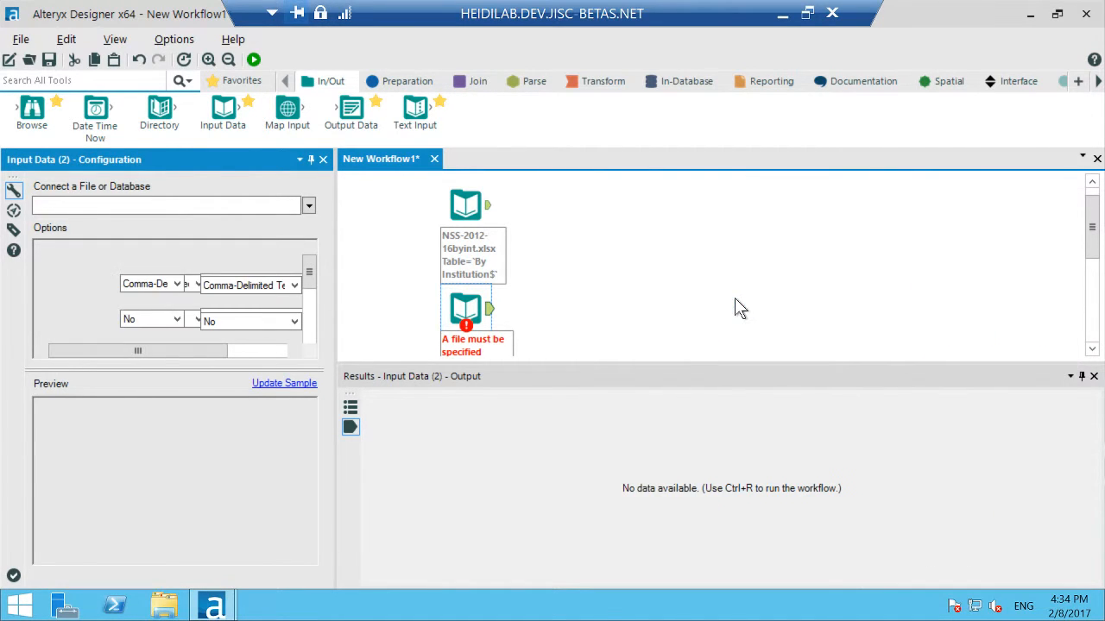
Update the sample preview of the regional groups data and examine its columns
{"action": "left_click", "coordinate": [286, 384]}
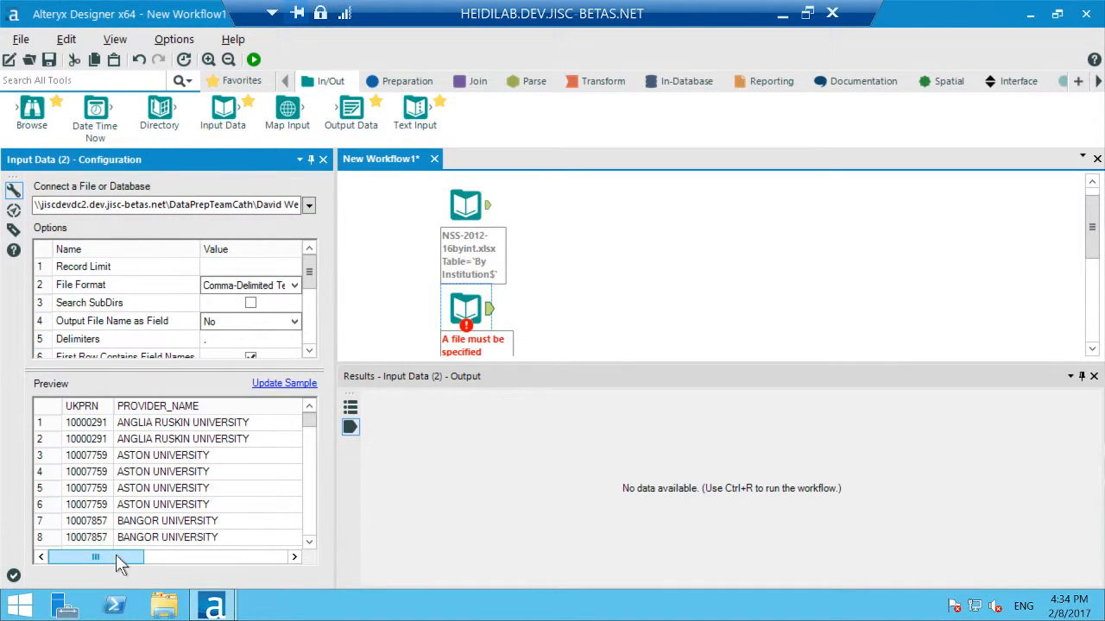
{"action": "left_click_drag", "start_coordinate": [121, 561], "coordinate": [257, 559]}
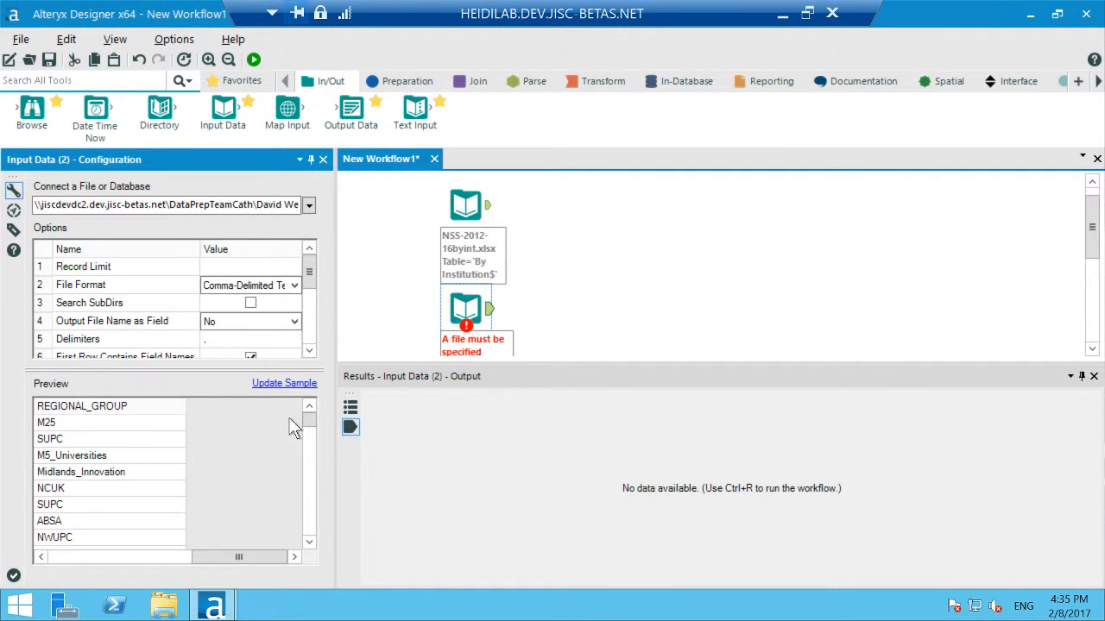
{"action": "left_click_drag", "start_coordinate": [240, 554], "coordinate": [72, 390]}
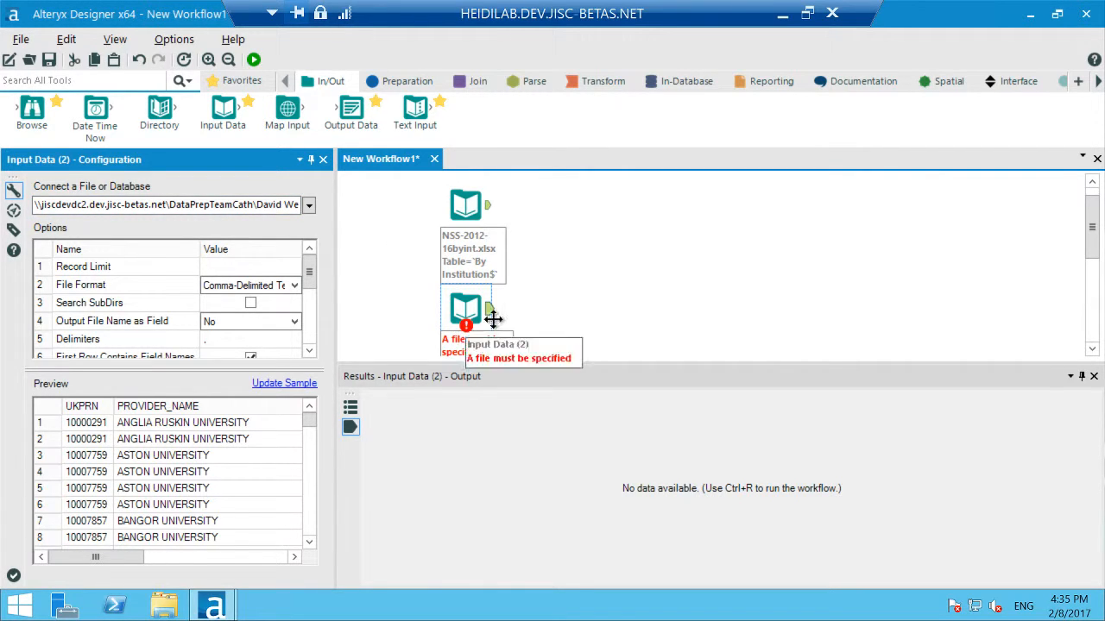
Add a Join tool, connecting the NSS data to its left input and the regional groups data to its right input
{"action": "left_click", "coordinate": [680, 314]}
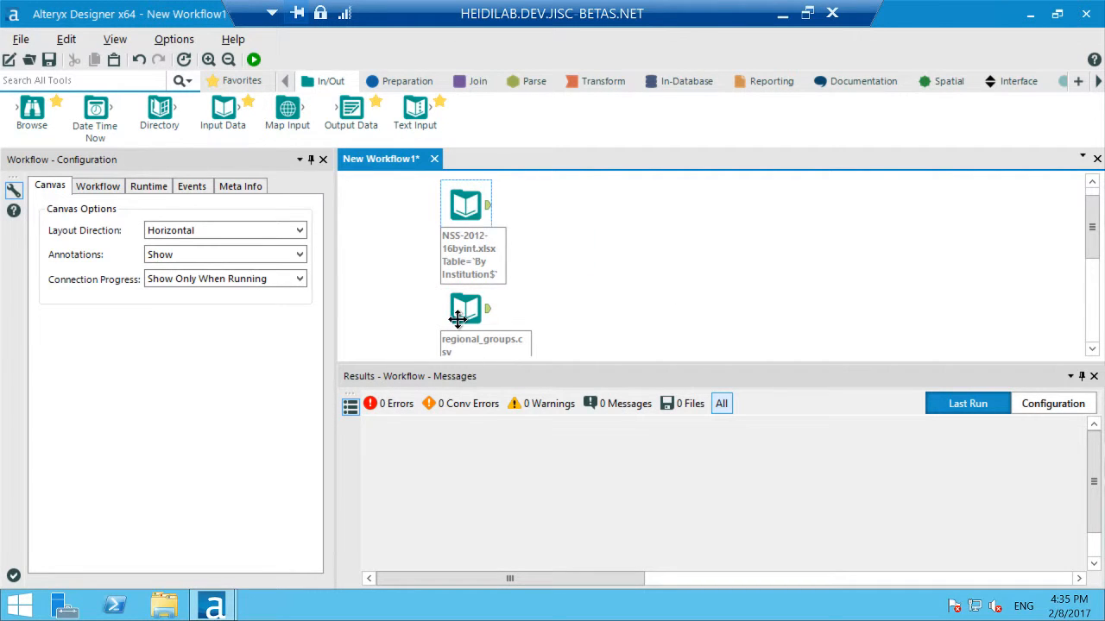
{"action": "left_click", "coordinate": [479, 86]}
{"action": "left_click_drag", "start_coordinate": [246, 119], "coordinate": [552, 259]}
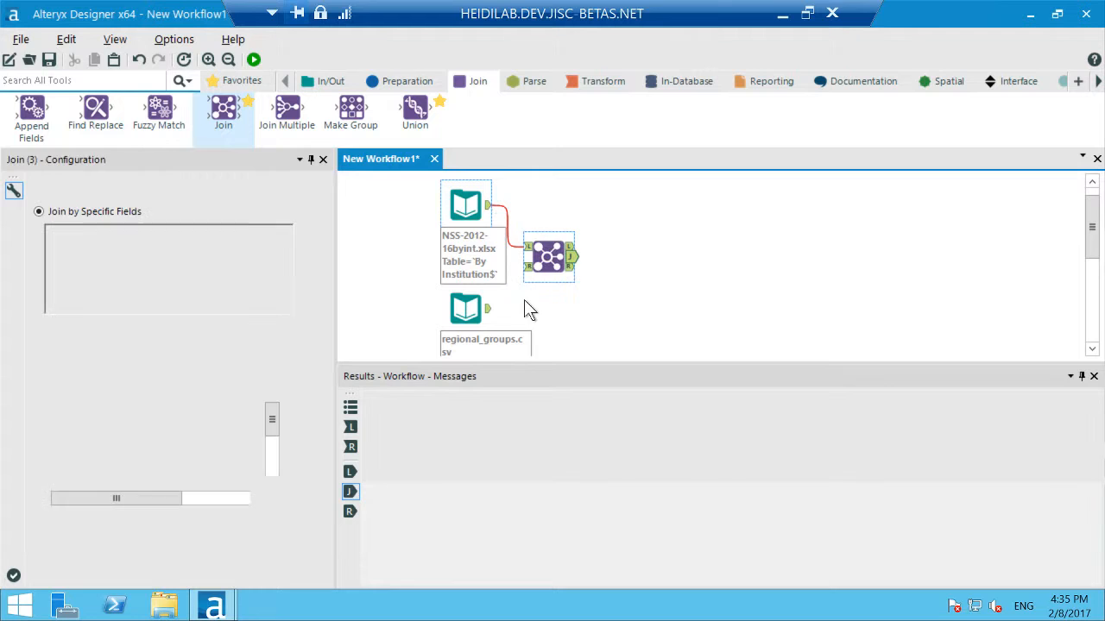
{"action": "left_click_drag", "start_coordinate": [488, 309], "coordinate": [597, 274]}
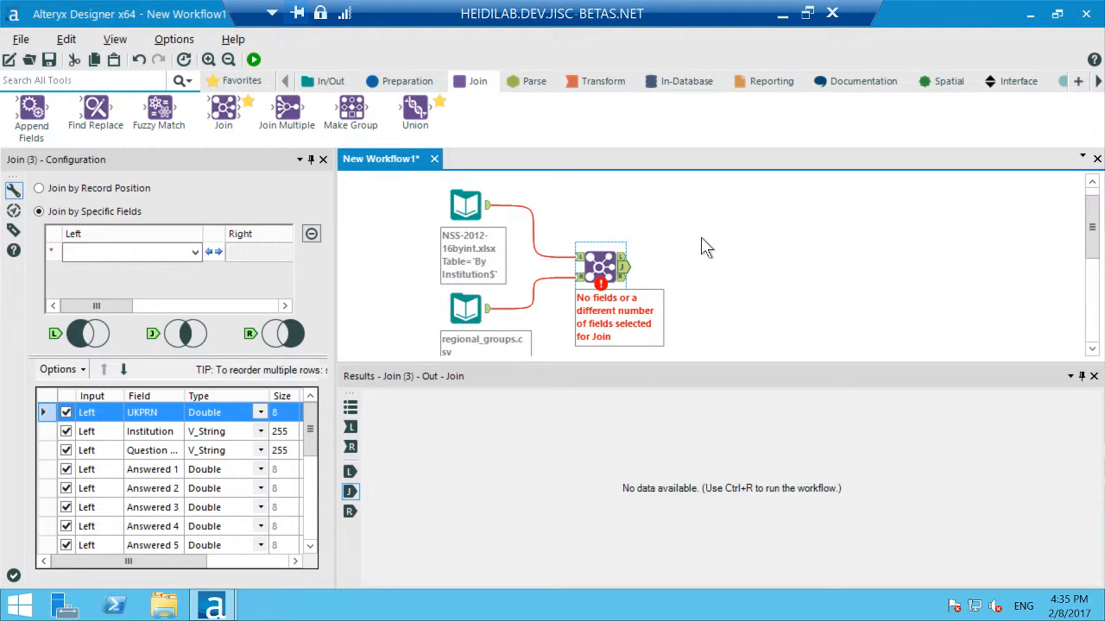
Configure the Join tool to join by specific fields, matching UKPRN on the left with UKPRN on the right
{"action": "left_click", "coordinate": [508, 206]}
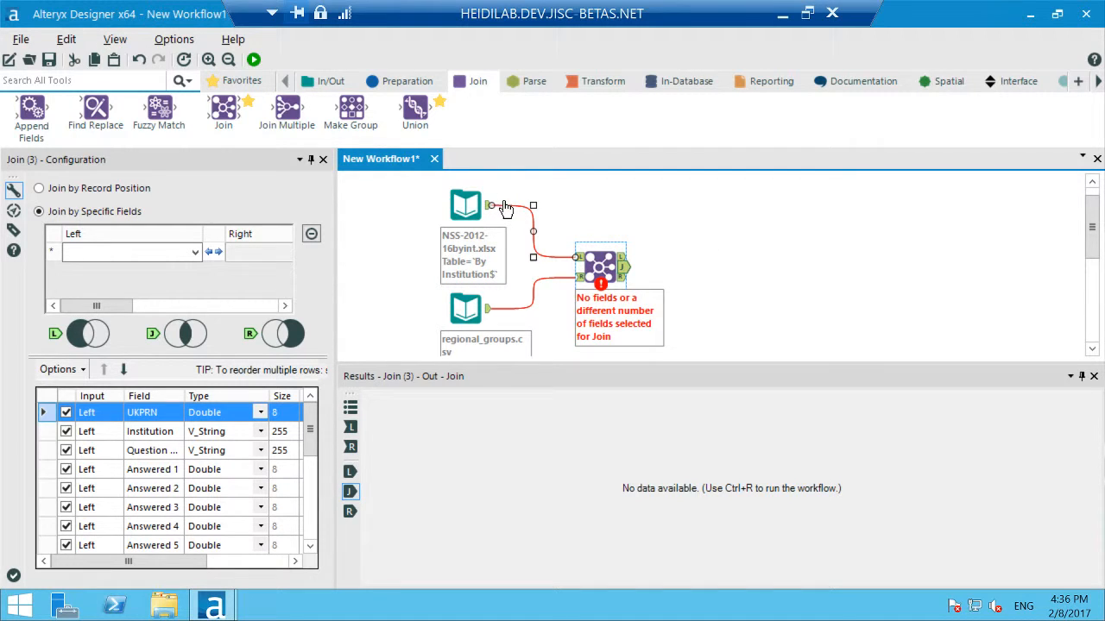
{"action": "left_click", "coordinate": [601, 259]}
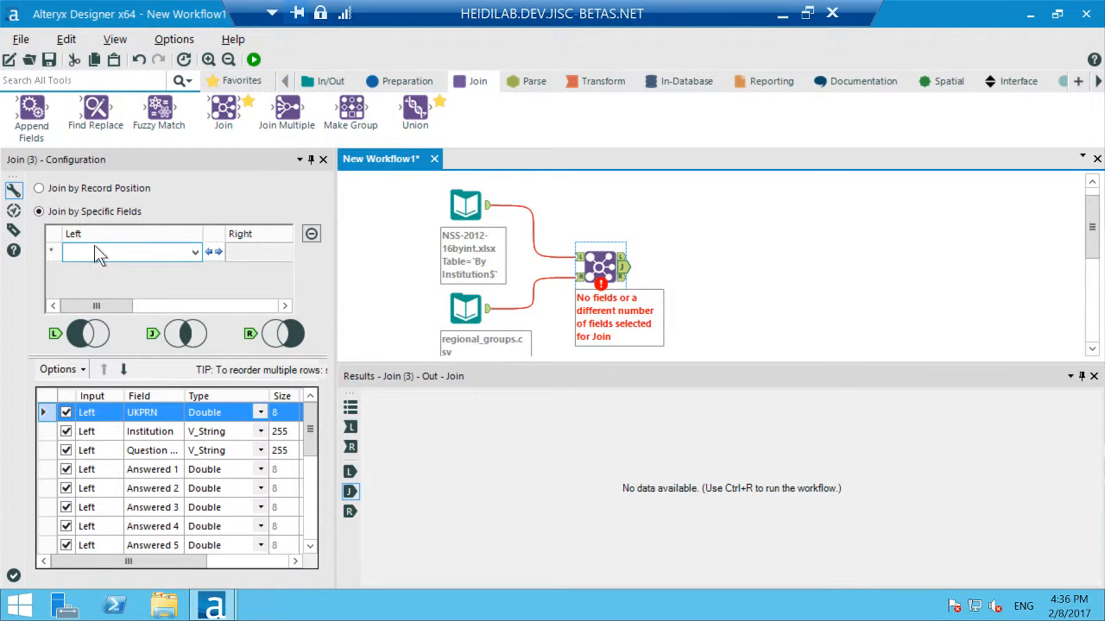
{"action": "left_click", "coordinate": [195, 253]}
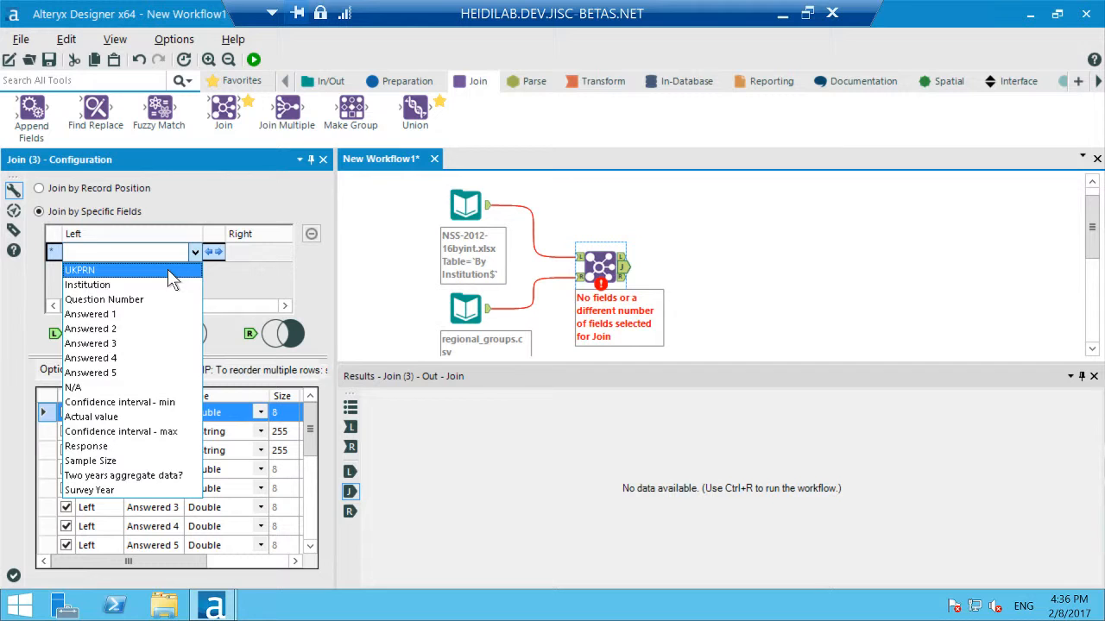
{"action": "left_click", "coordinate": [168, 270]}
{"action": "left_click", "coordinate": [192, 306]}
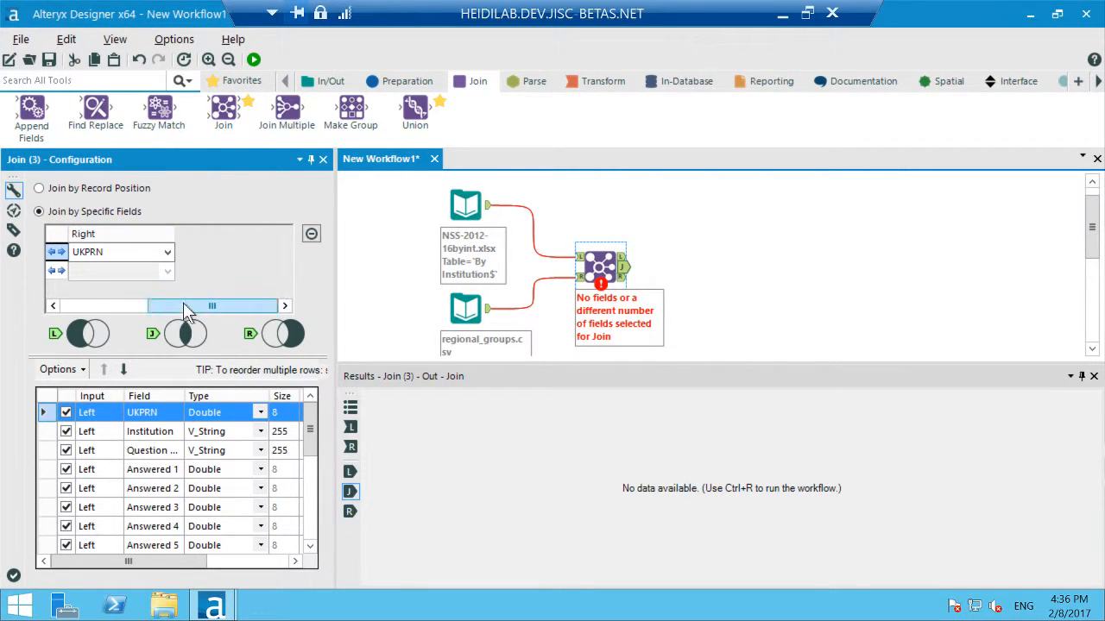
{"action": "left_click_drag", "start_coordinate": [180, 306], "coordinate": [78, 309]}
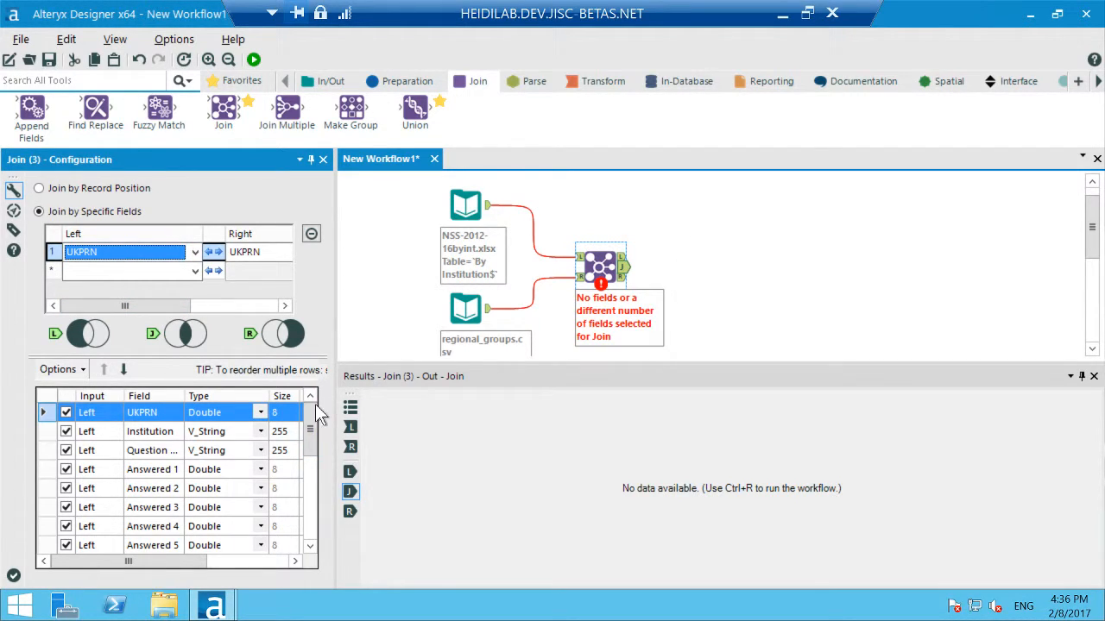
Exclude the right input's UKPRN and REGIONAL_GROUP fields and the *Unknown field from the Join output
{"action": "left_click_drag", "start_coordinate": [313, 412], "coordinate": [308, 519]}
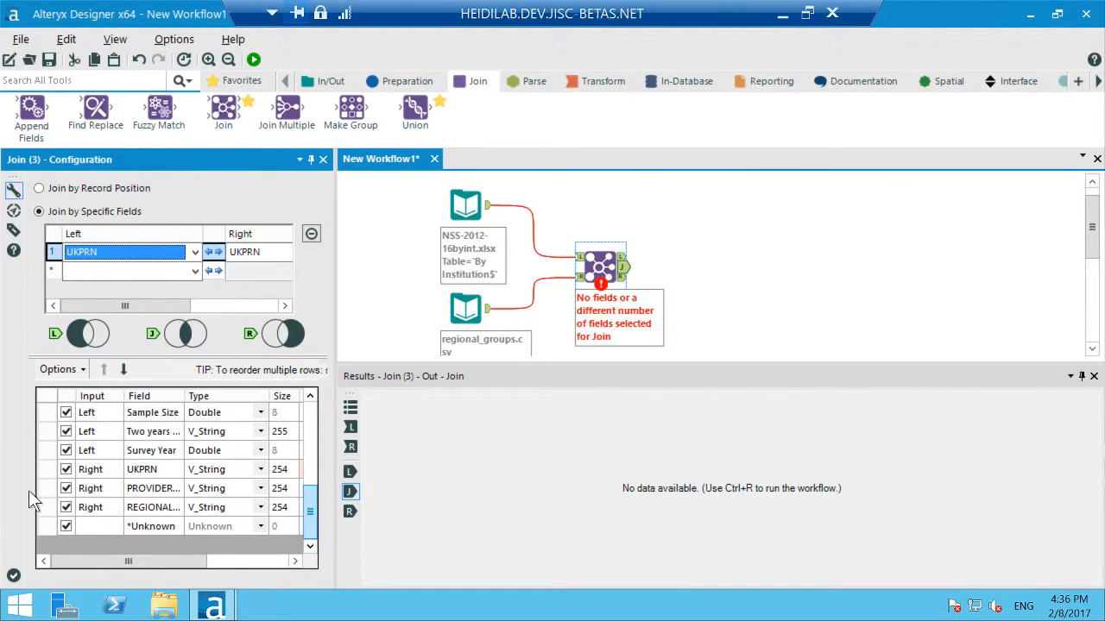
{"action": "left_click", "coordinate": [65, 469]}
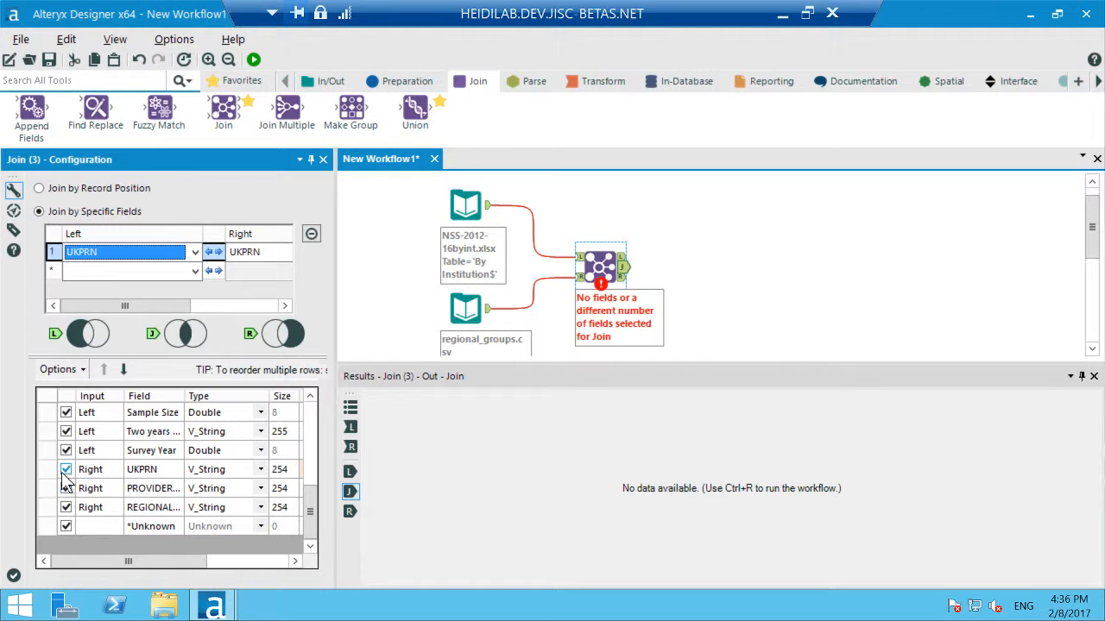
{"action": "left_click", "coordinate": [66, 507]}
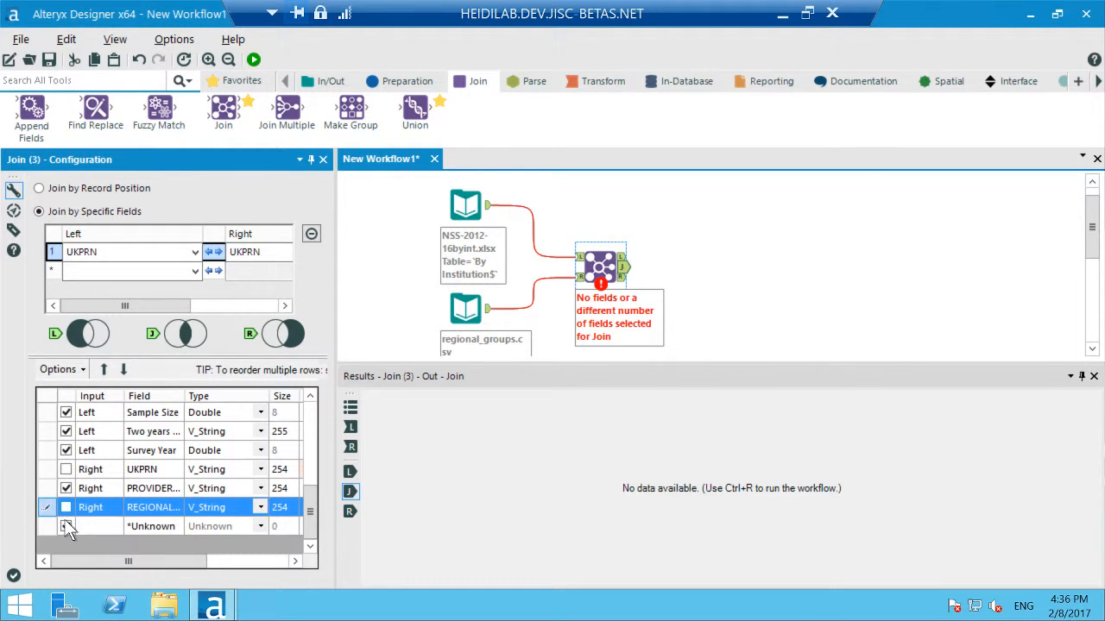
{"action": "left_click", "coordinate": [66, 526]}
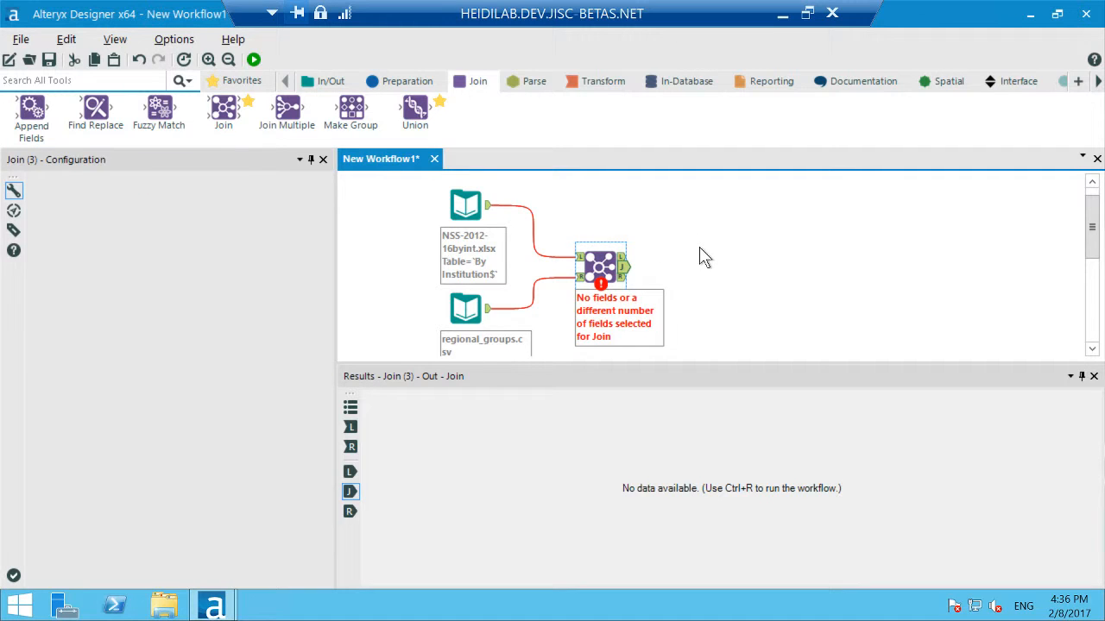
Examine the Join tool's error and check the data types of the left and right UKPRN fields
{"action": "left_click", "coordinate": [700, 249]}
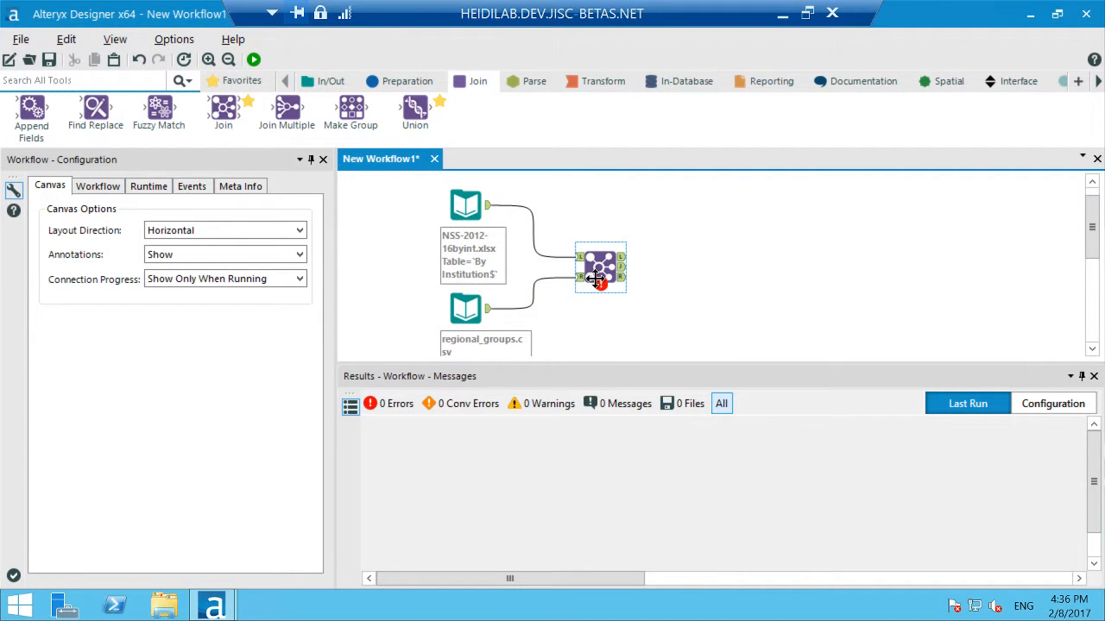
{"action": "mouse_move", "coordinate": [601, 283]}
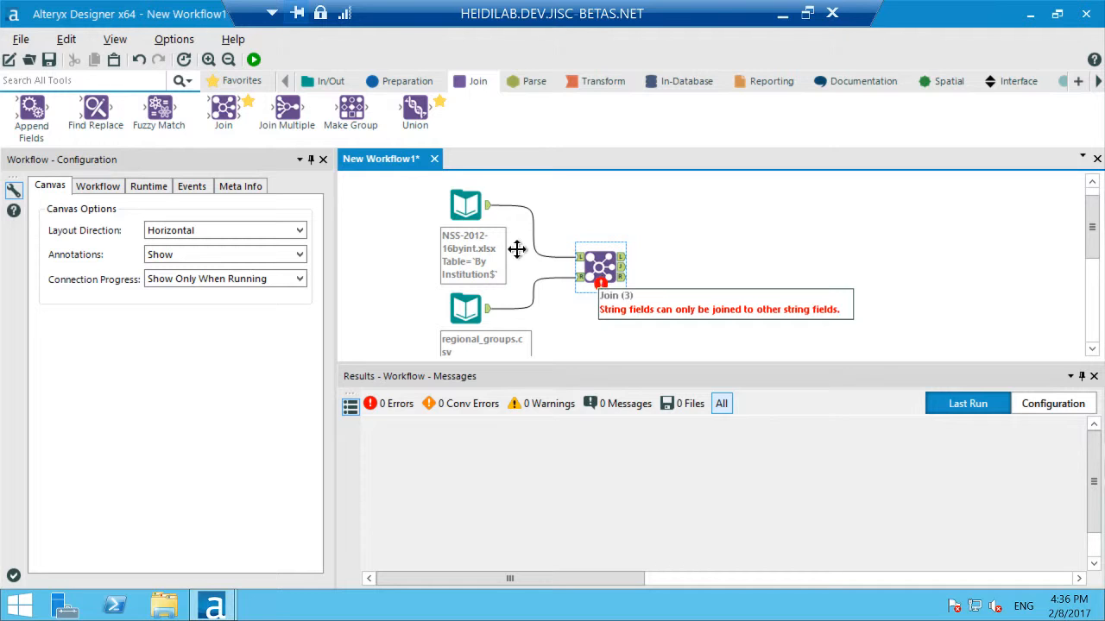
{"action": "left_click", "coordinate": [599, 266]}
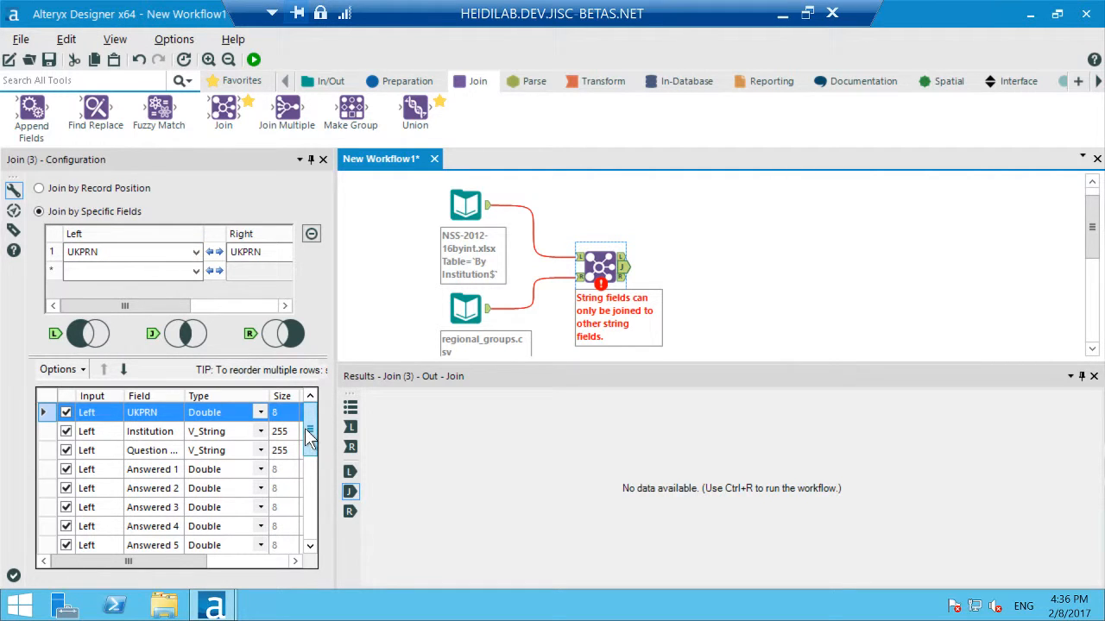
{"action": "left_click_drag", "start_coordinate": [309, 435], "coordinate": [304, 529]}
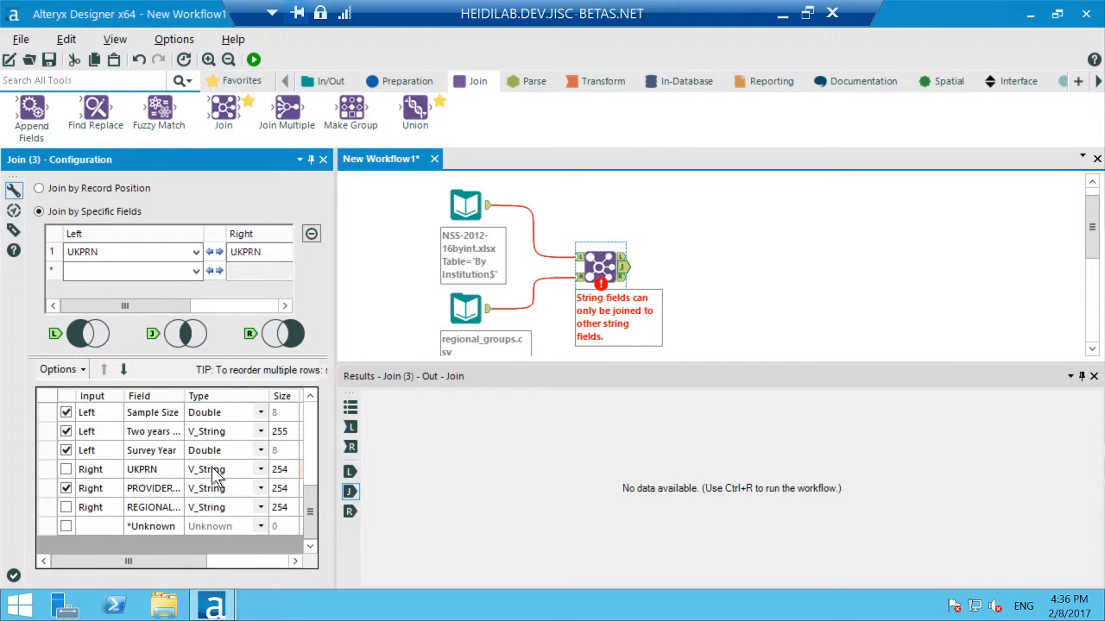
Move the Join tool further from the input tools and review its field types again
{"action": "left_click", "coordinate": [597, 259]}
{"action": "left_click_drag", "start_coordinate": [597, 251], "coordinate": [660, 251]}
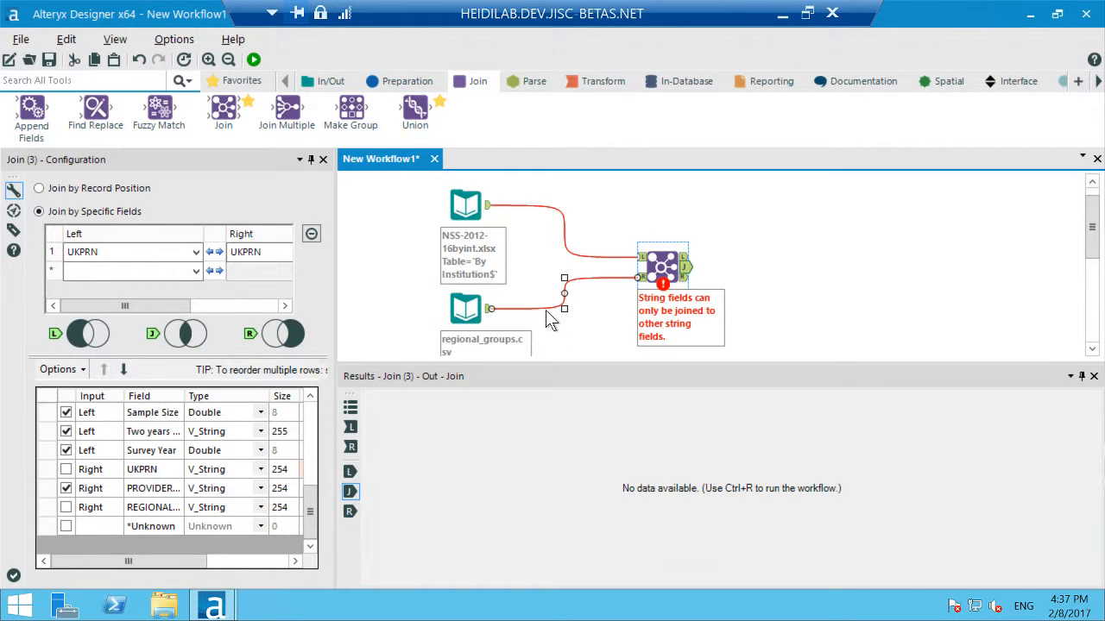
{"action": "left_click", "coordinate": [309, 446]}
{"action": "scroll", "coordinate": [315, 414], "scroll_direction": "up", "scroll_amount": 2}
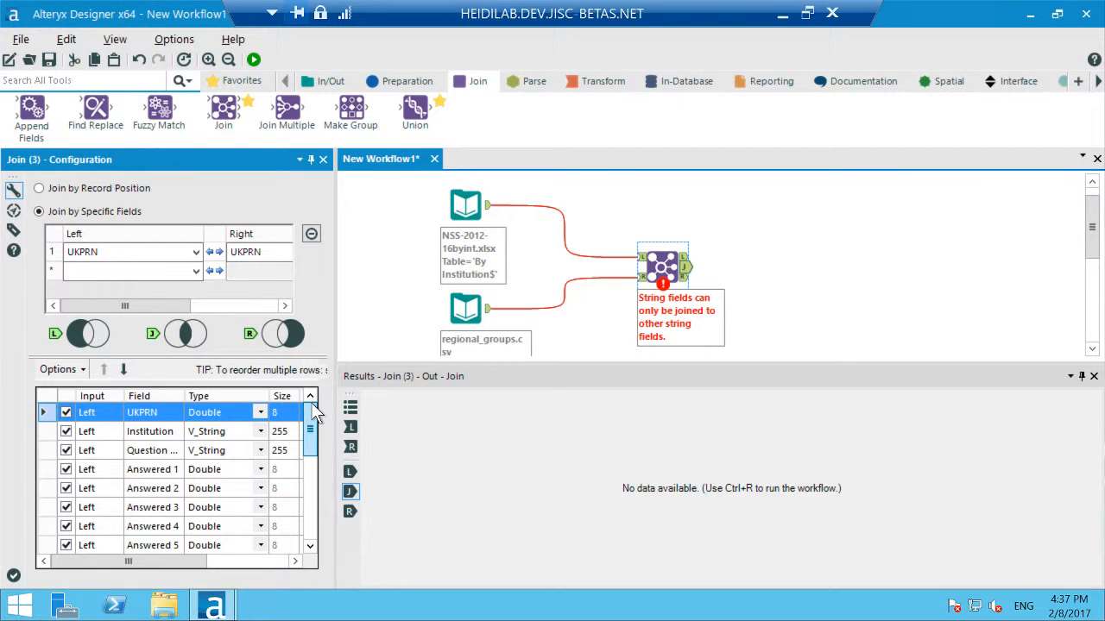
{"action": "scroll", "coordinate": [316, 420], "scroll_direction": "down", "scroll_amount": 4}
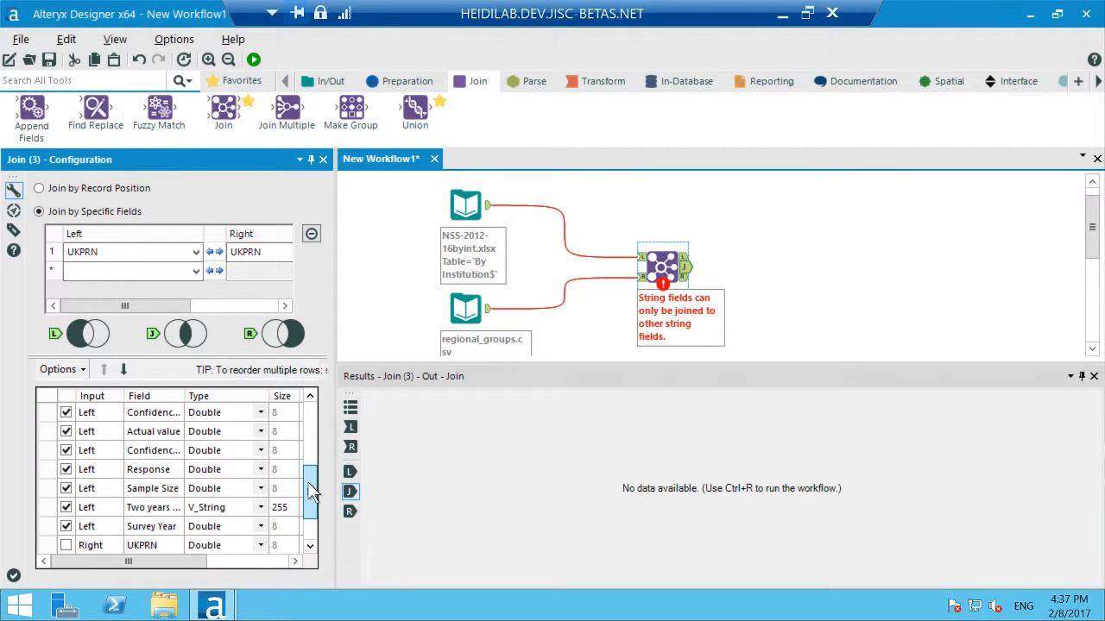
Delete the connection between the regional_groups input and the Join tool
{"action": "left_click", "coordinate": [556, 299]}
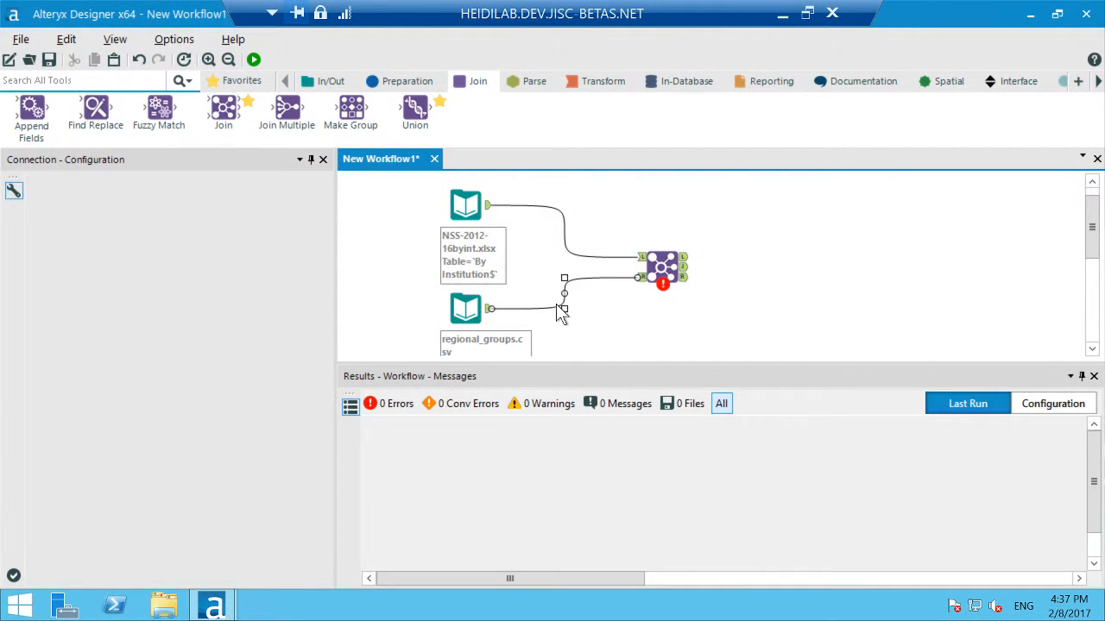
{"action": "right_click", "coordinate": [557, 306]}
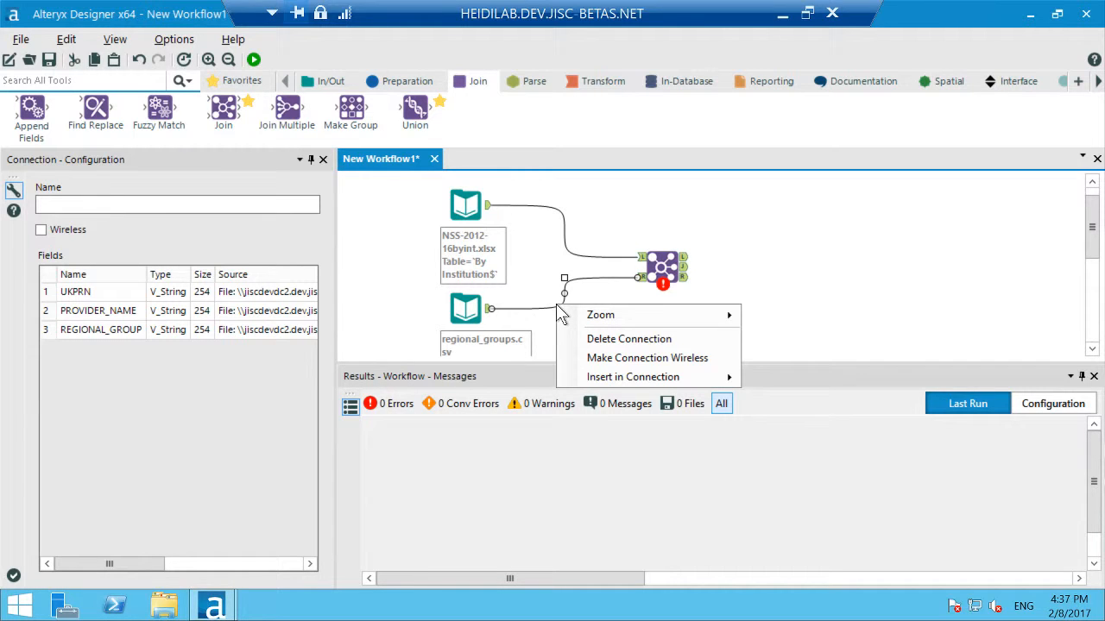
{"action": "left_click", "coordinate": [612, 342]}
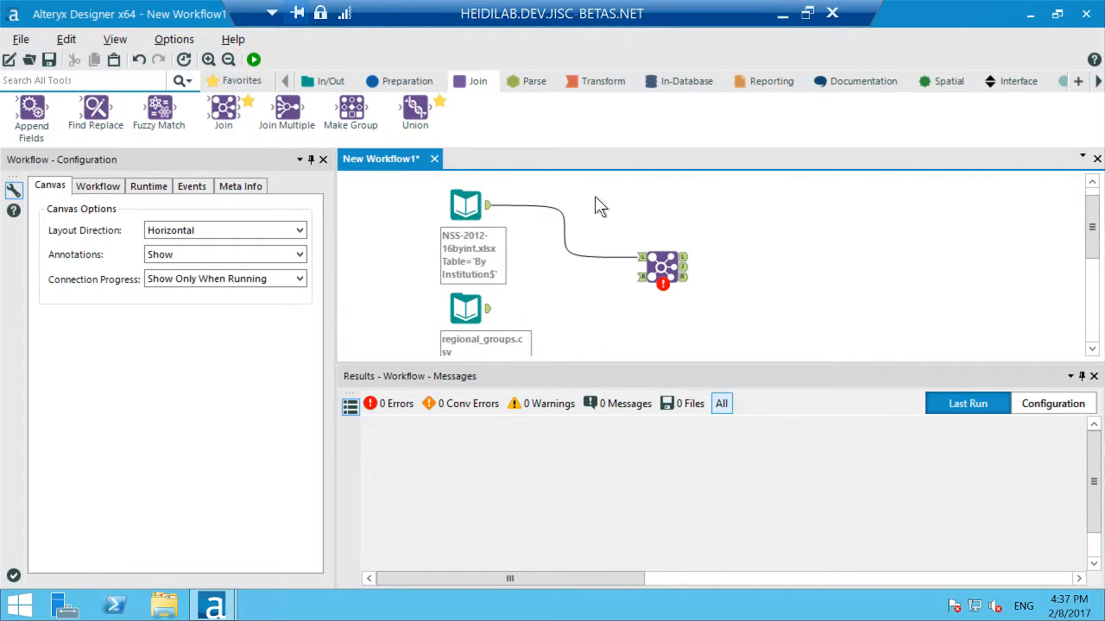
Insert a Select tool between the regional_groups input and the Join's right input, and set its UKPRN type to Double
{"action": "left_click", "coordinate": [397, 78]}
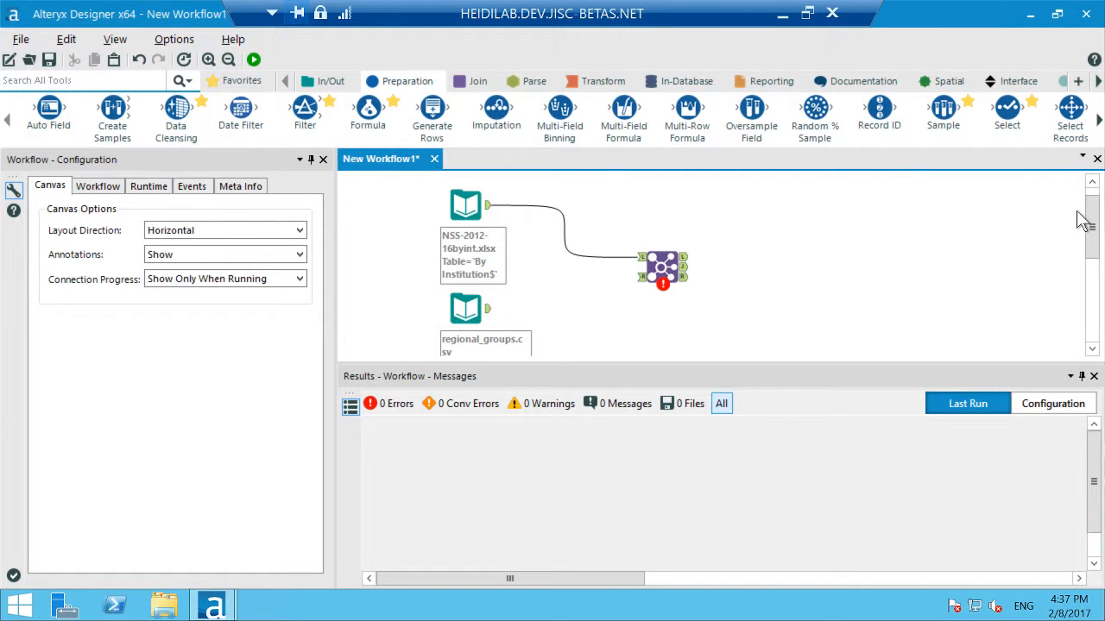
{"action": "left_click_drag", "start_coordinate": [1007, 114], "coordinate": [552, 308]}
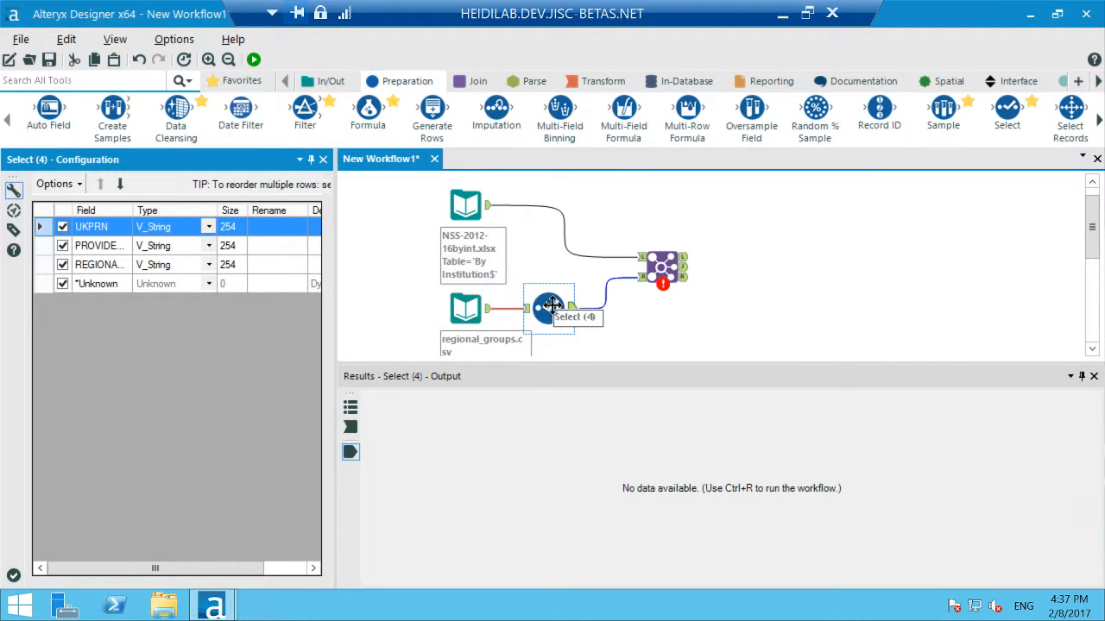
{"action": "left_click", "coordinate": [208, 227]}
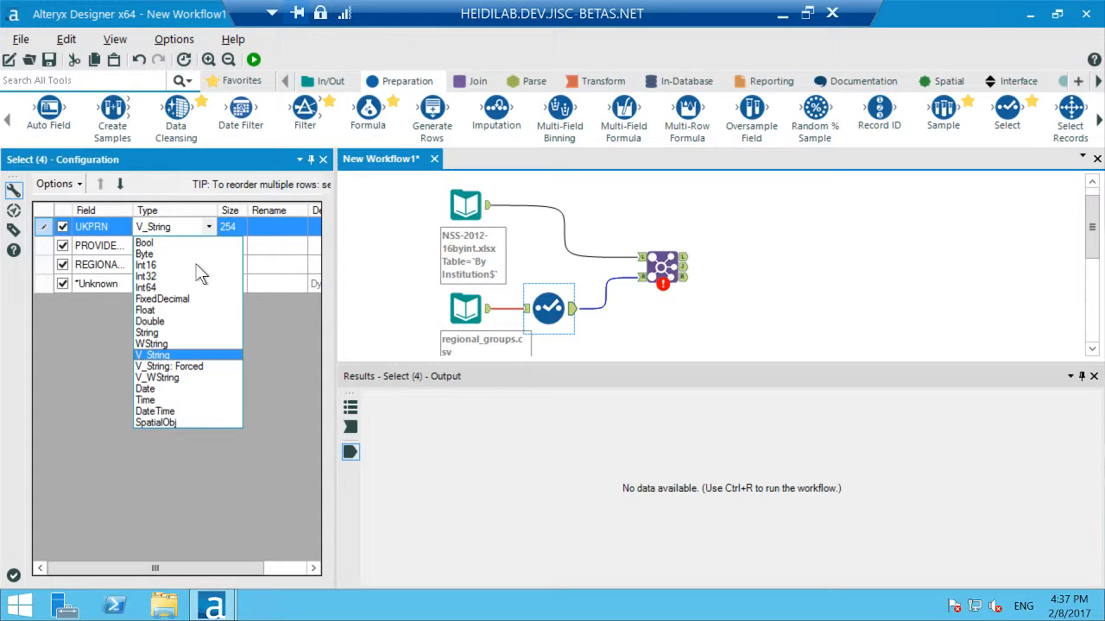
{"action": "left_click", "coordinate": [162, 320]}
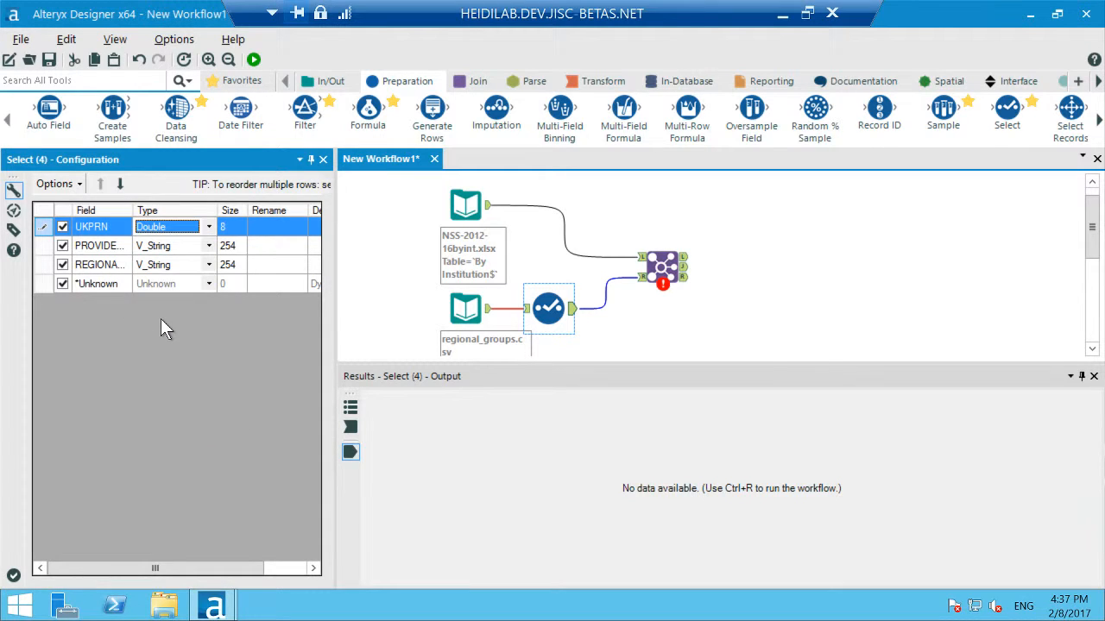
Check the Join tool's error status and the data type of its right UKPRN field
{"action": "left_click", "coordinate": [667, 259]}
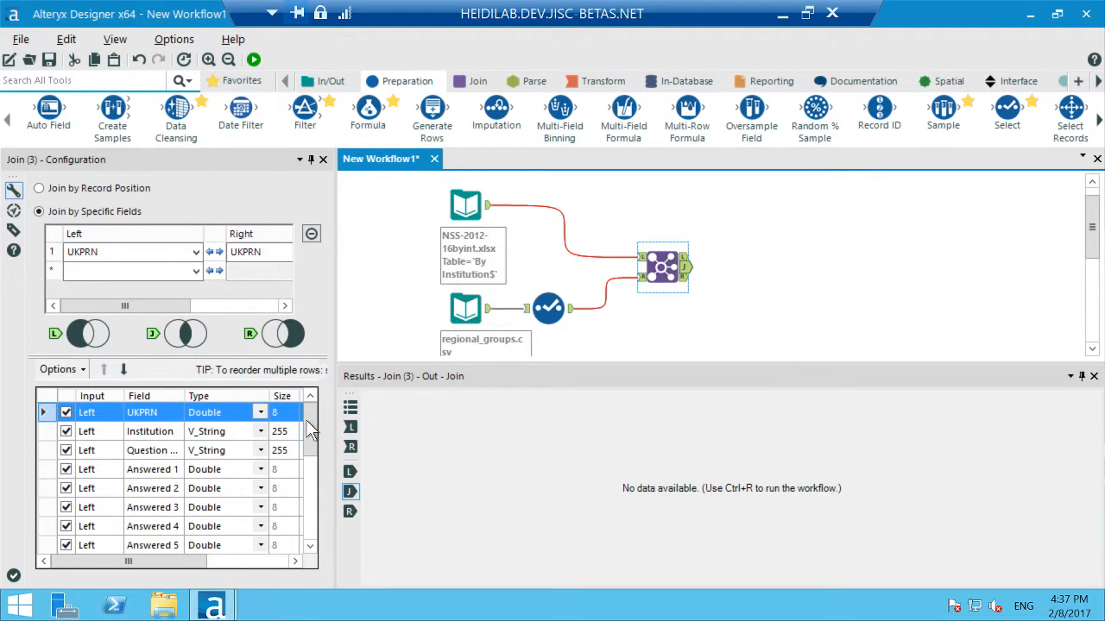
{"action": "left_click_drag", "start_coordinate": [308, 420], "coordinate": [300, 514]}
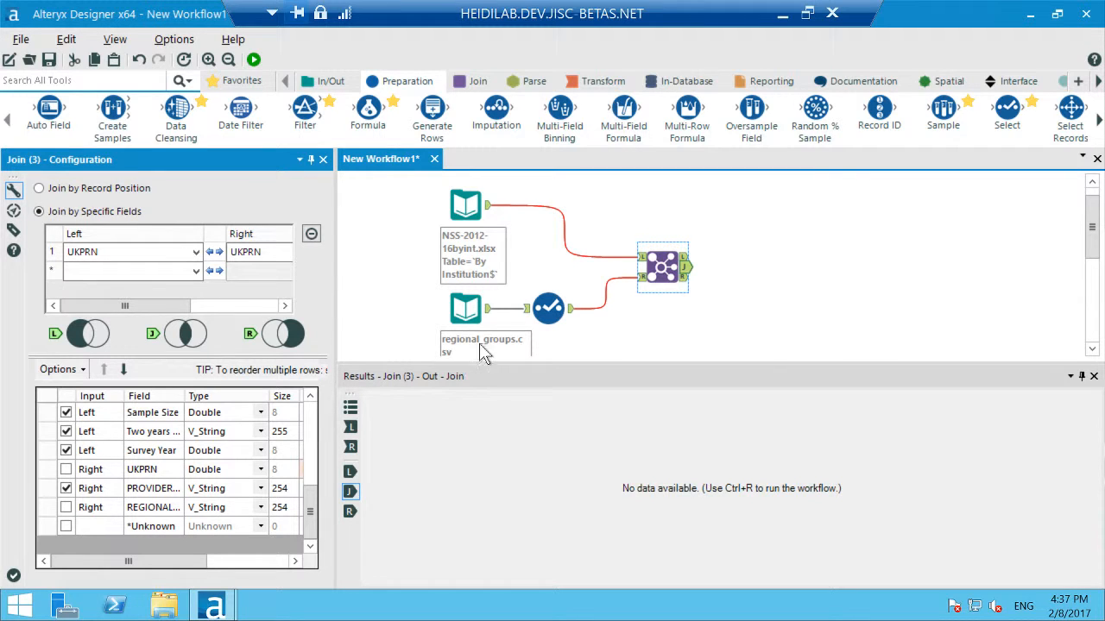
{"action": "left_click", "coordinate": [765, 275]}
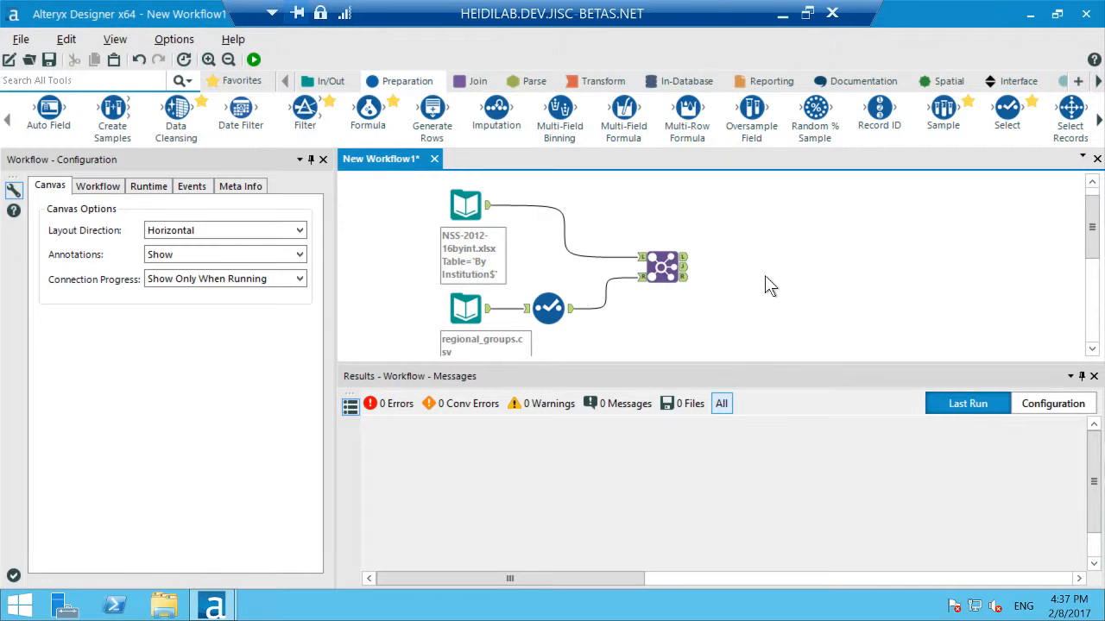
Add an Output Data tool connected to the Join tool's J output
{"action": "left_click", "coordinate": [322, 83]}
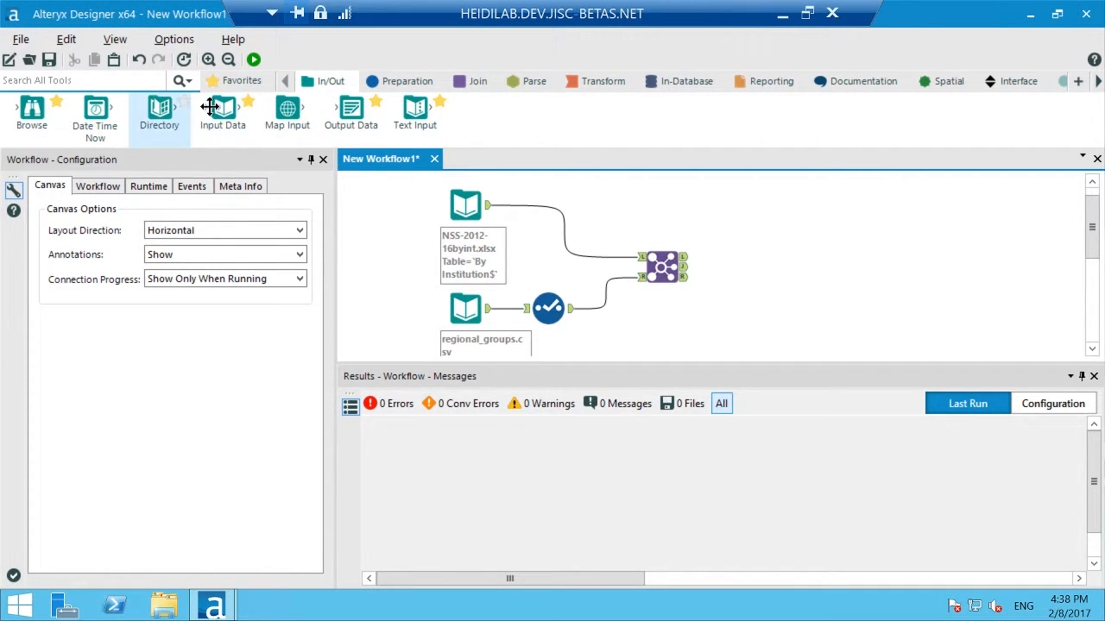
{"action": "left_click_drag", "start_coordinate": [354, 105], "coordinate": [771, 267]}
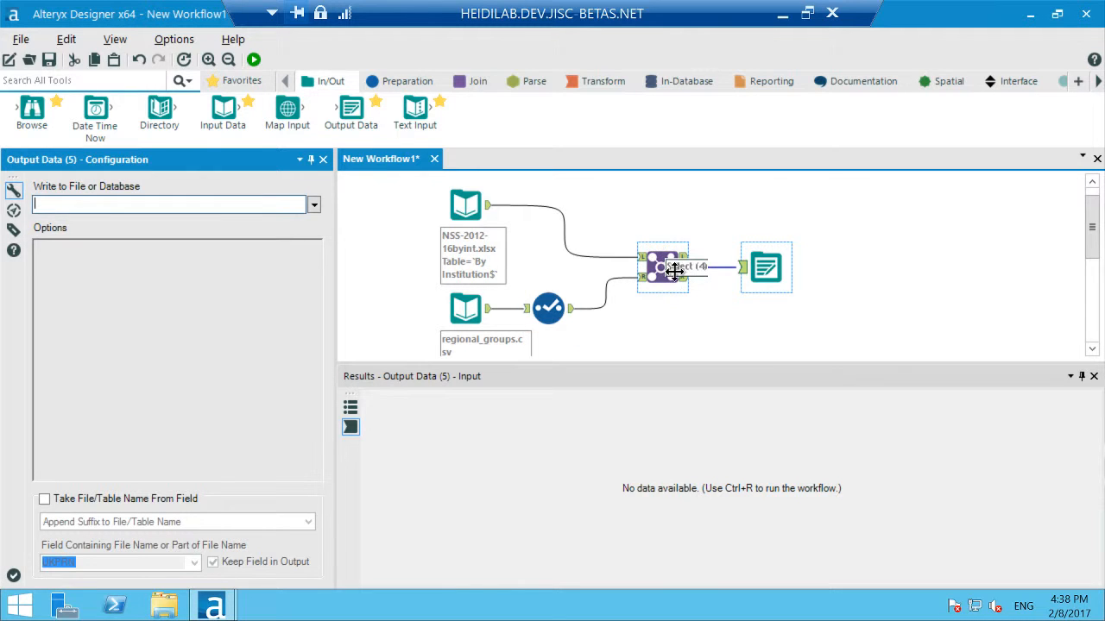
{"action": "left_click", "coordinate": [766, 272]}
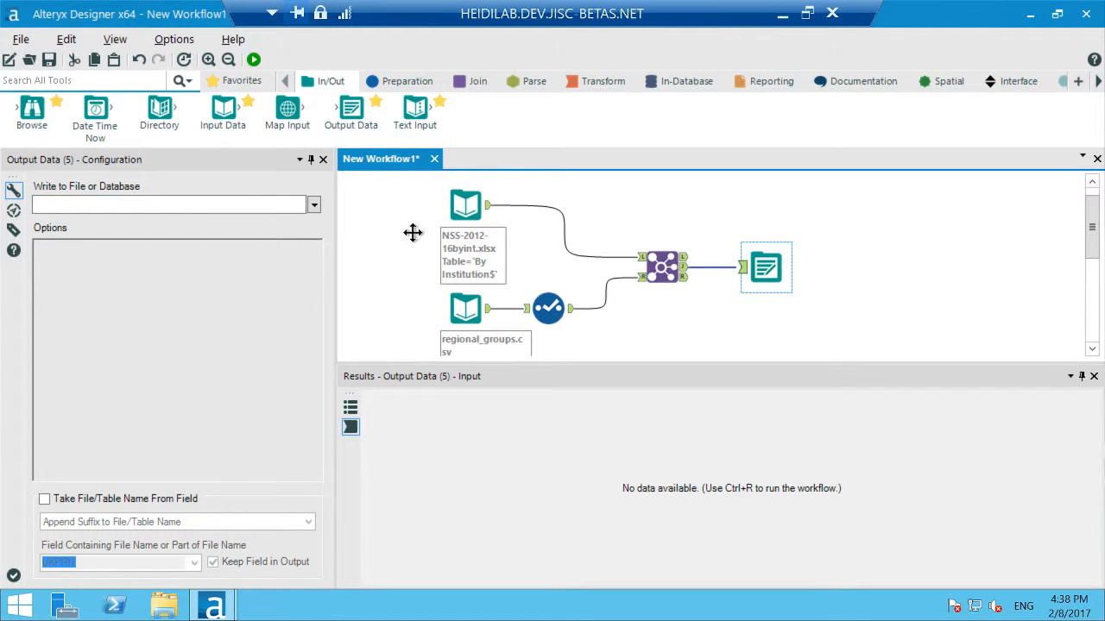
Set the Output Data tool to write to test.csv in the Banding folder, replacing the existing file
{"action": "left_click", "coordinate": [314, 206]}
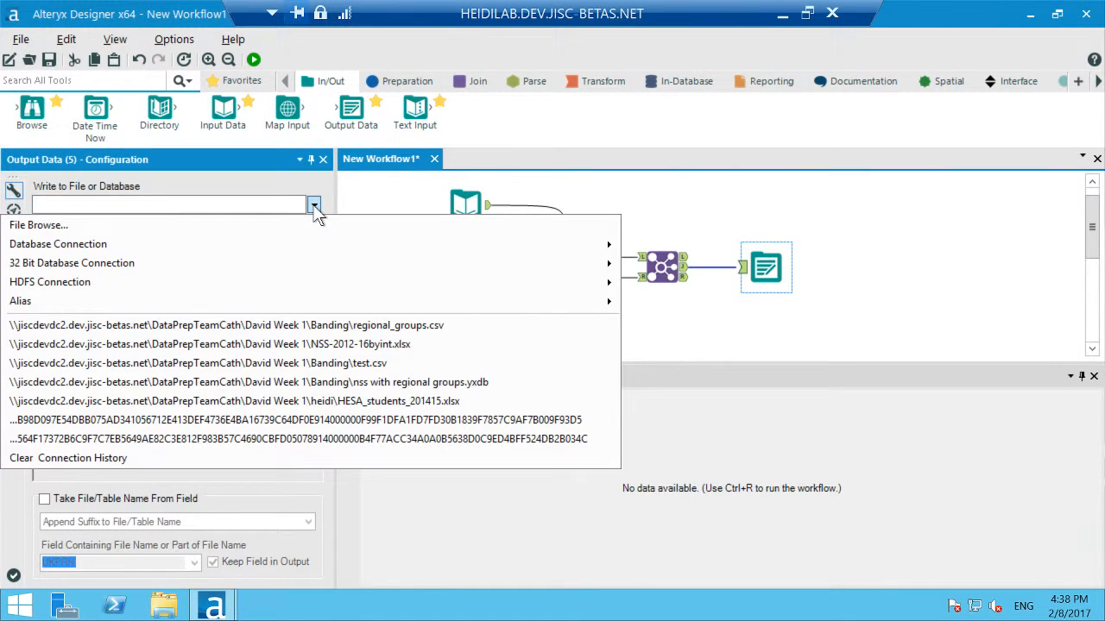
{"action": "left_click", "coordinate": [301, 223]}
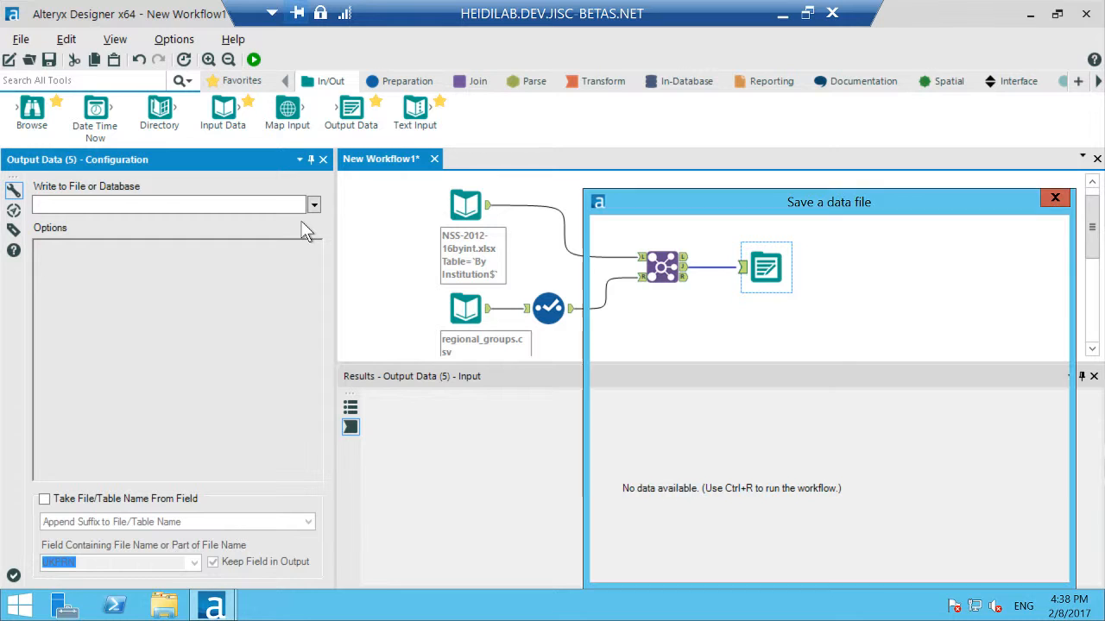
{"action": "left_click", "coordinate": [706, 322]}
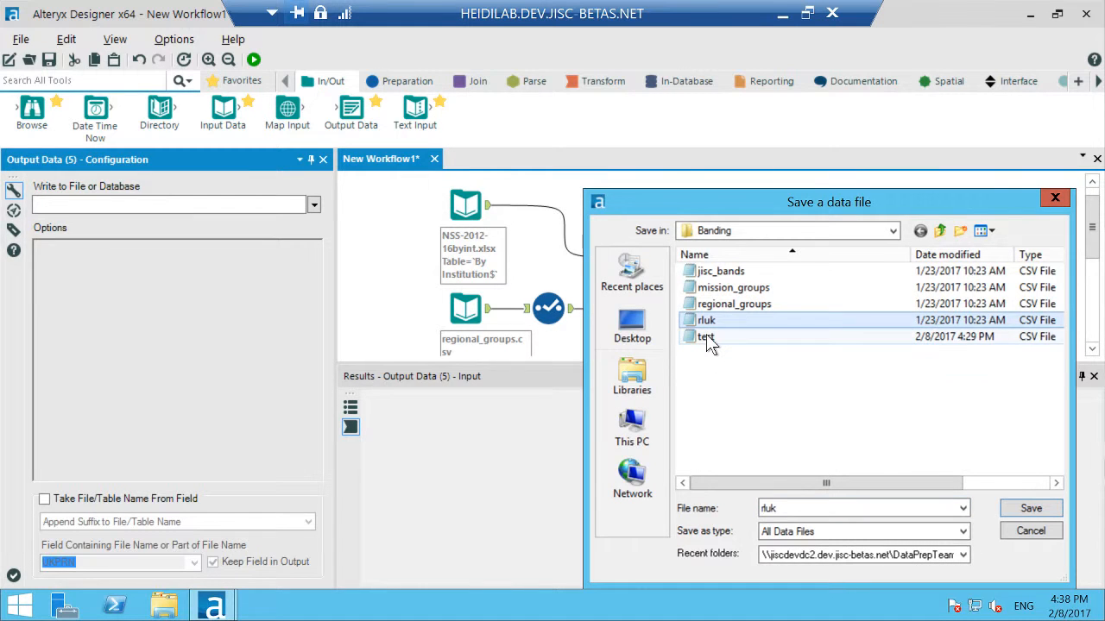
{"action": "left_click", "coordinate": [706, 337]}
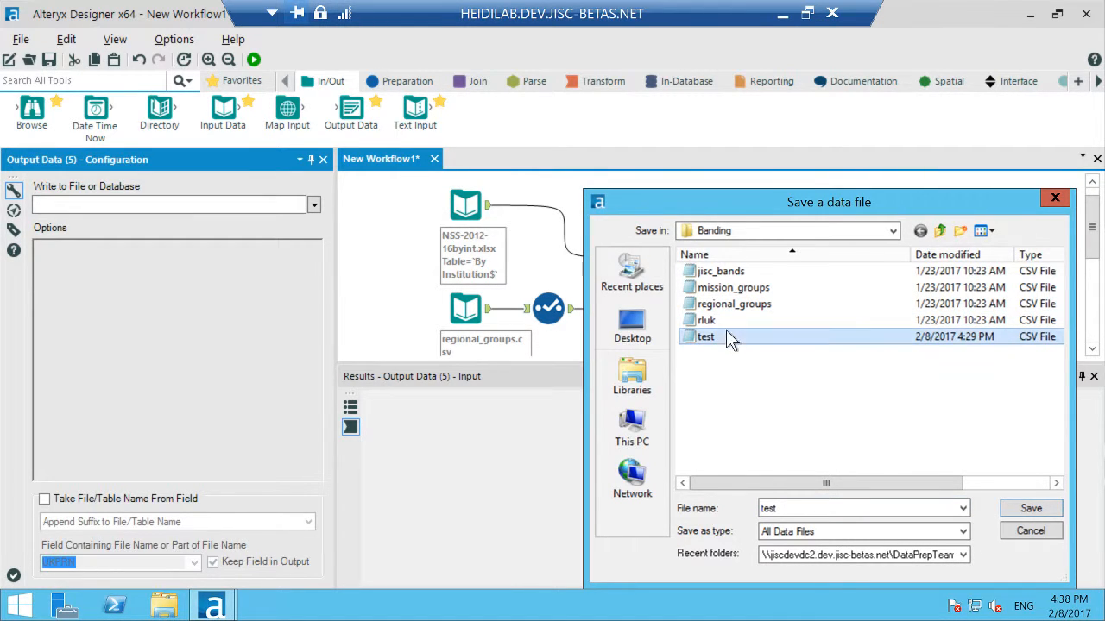
{"action": "left_click", "coordinate": [1027, 509]}
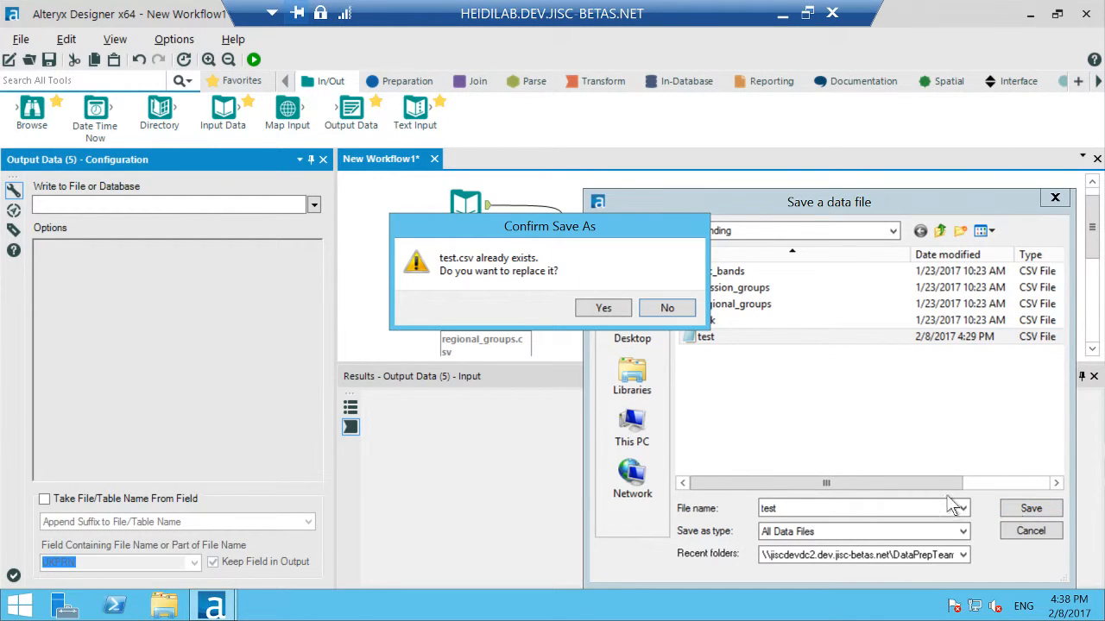
{"action": "left_click", "coordinate": [604, 308]}
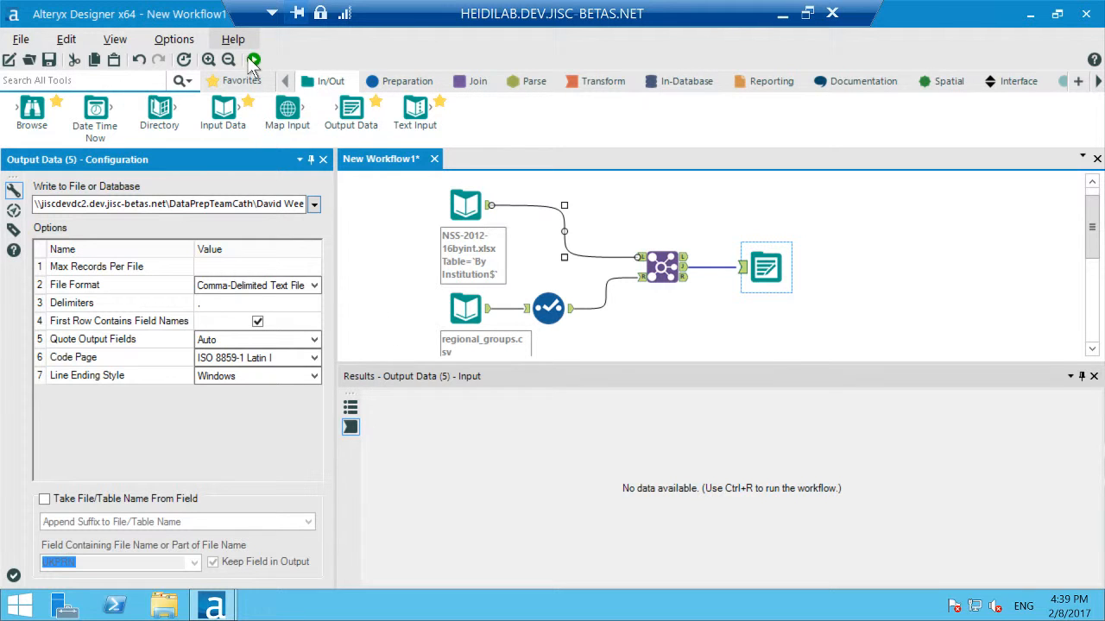
{"action": "left_click", "coordinate": [19, 39]}
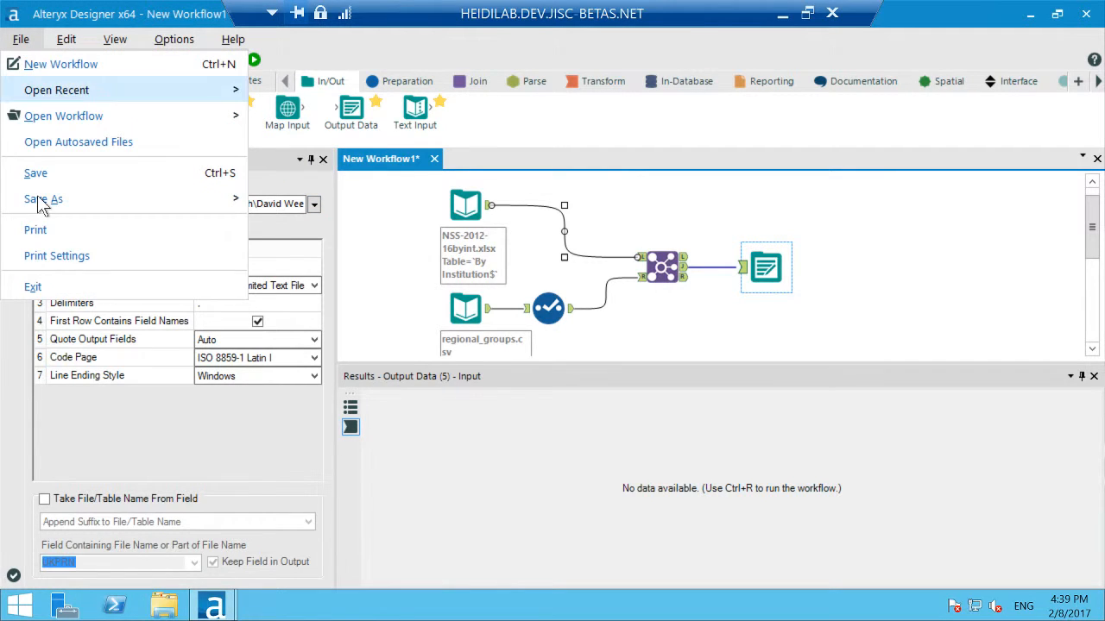
{"action": "mouse_move", "coordinate": [37, 199]}
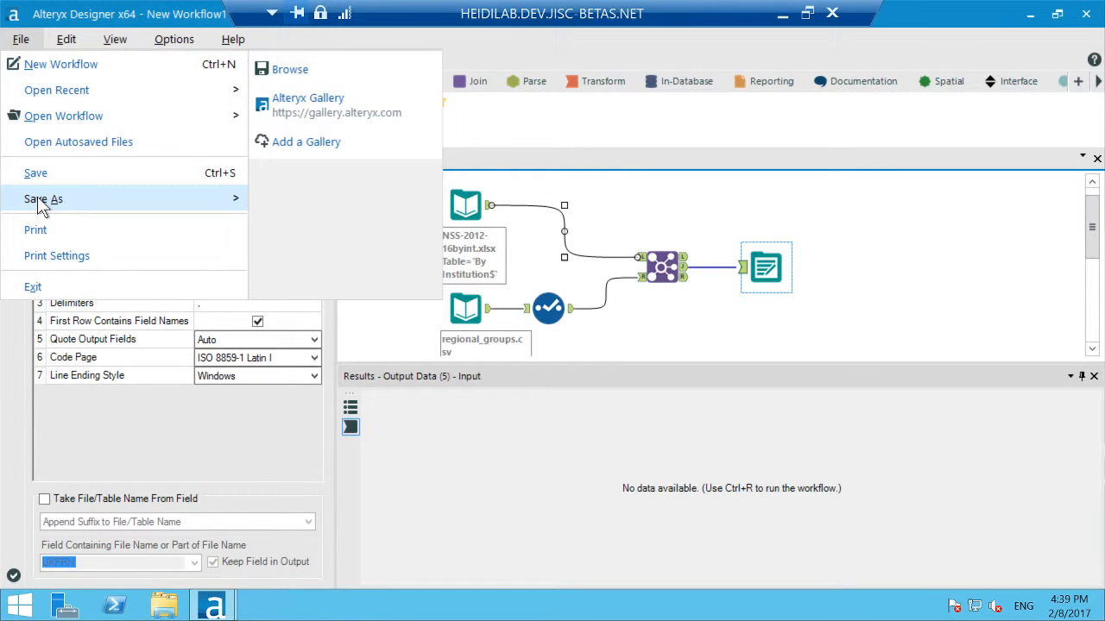
{"action": "left_click", "coordinate": [290, 71]}
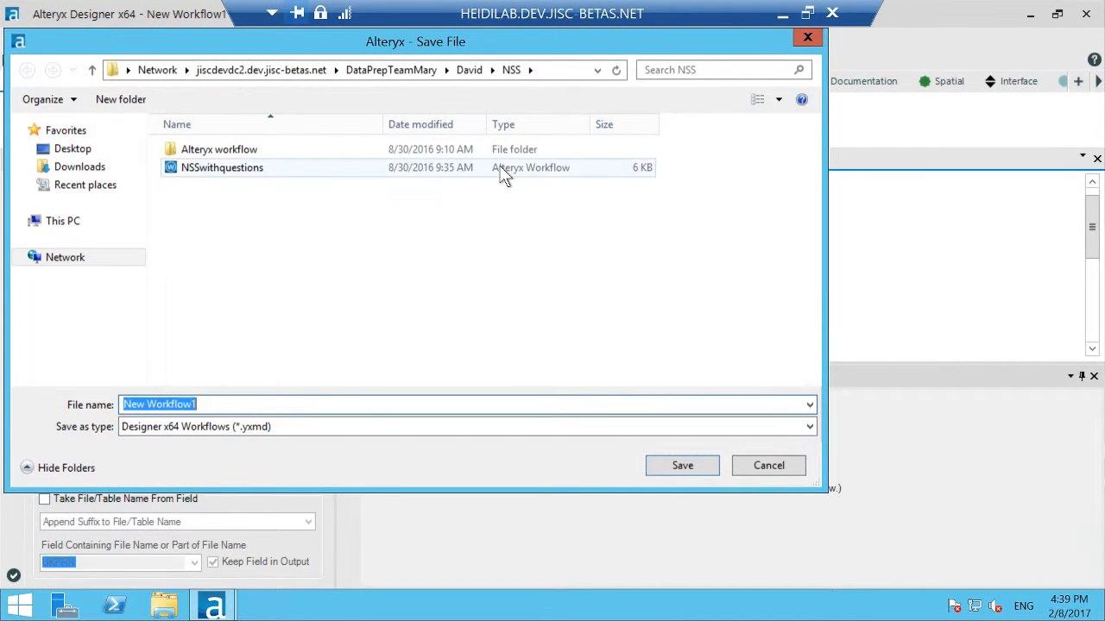
{"action": "left_click", "coordinate": [808, 38]}
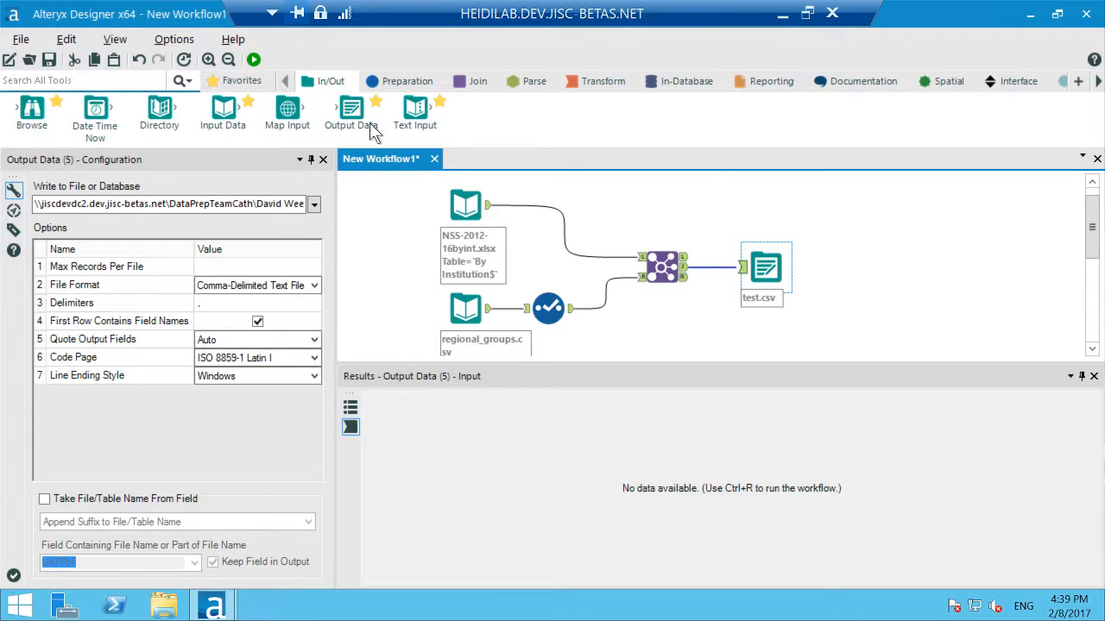
Run the workflow to write the joined data to the output file
{"action": "left_click", "coordinate": [253, 60]}
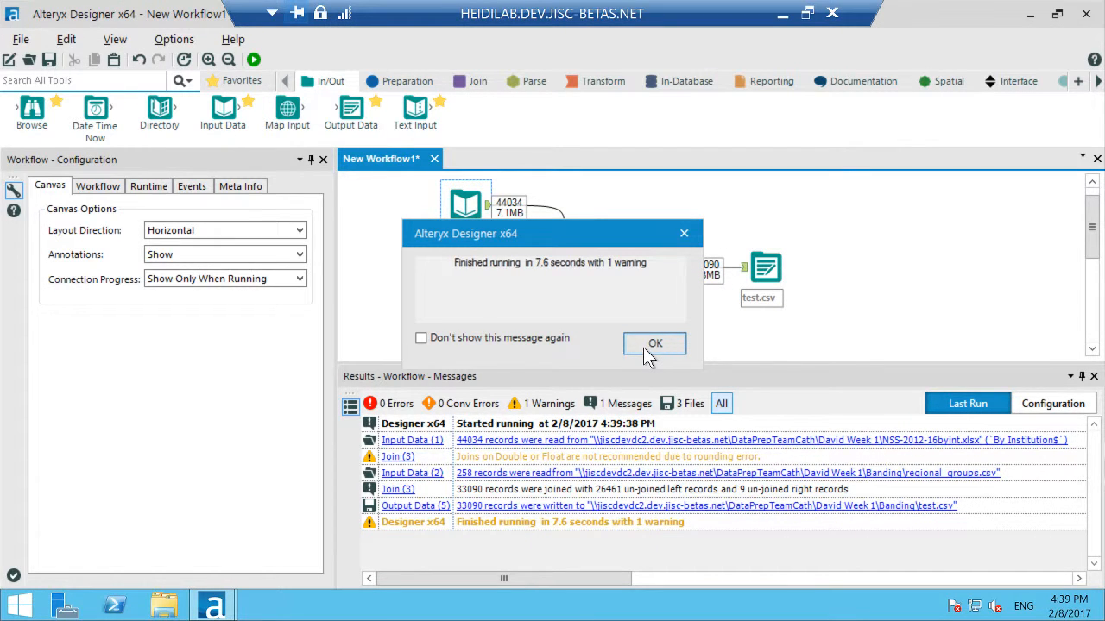
Dismiss the run message, switch to File Explorer and open the Banding folder through the TeamCathDataPrepArea desktop shortcut
{"action": "left_click", "coordinate": [645, 346]}
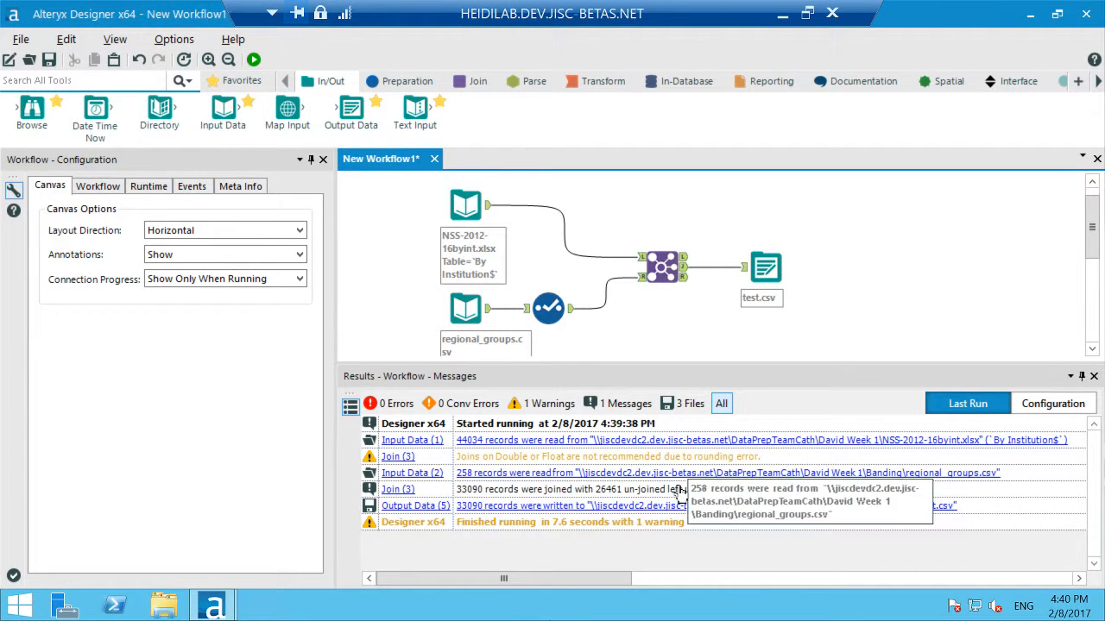
{"action": "left_click", "coordinate": [167, 606]}
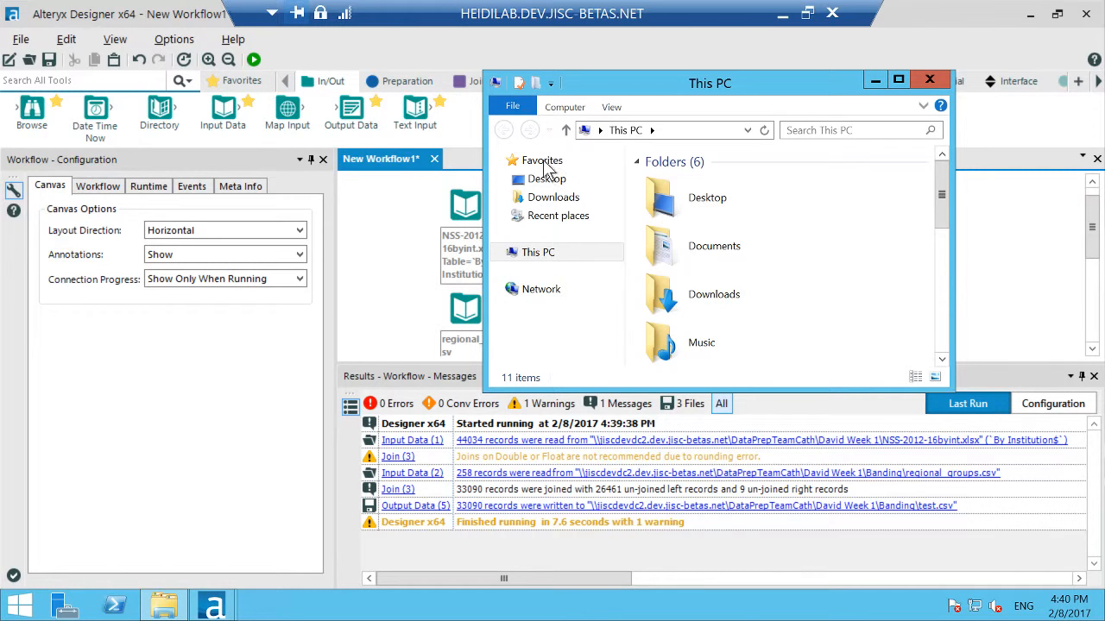
{"action": "left_click", "coordinate": [544, 181]}
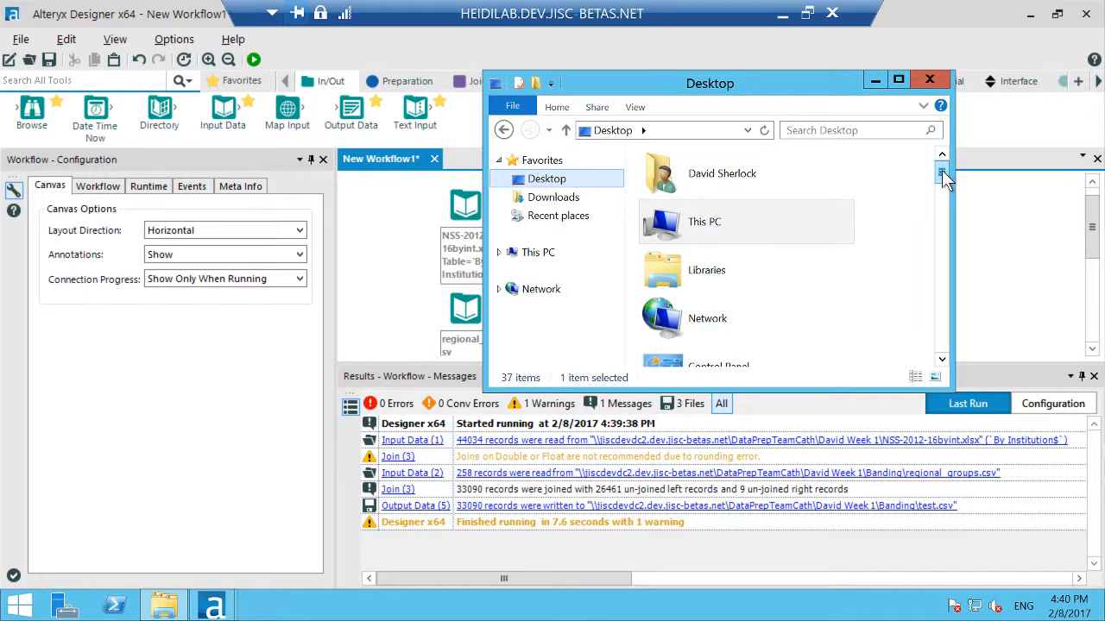
{"action": "left_click_drag", "start_coordinate": [941, 170], "coordinate": [945, 292]}
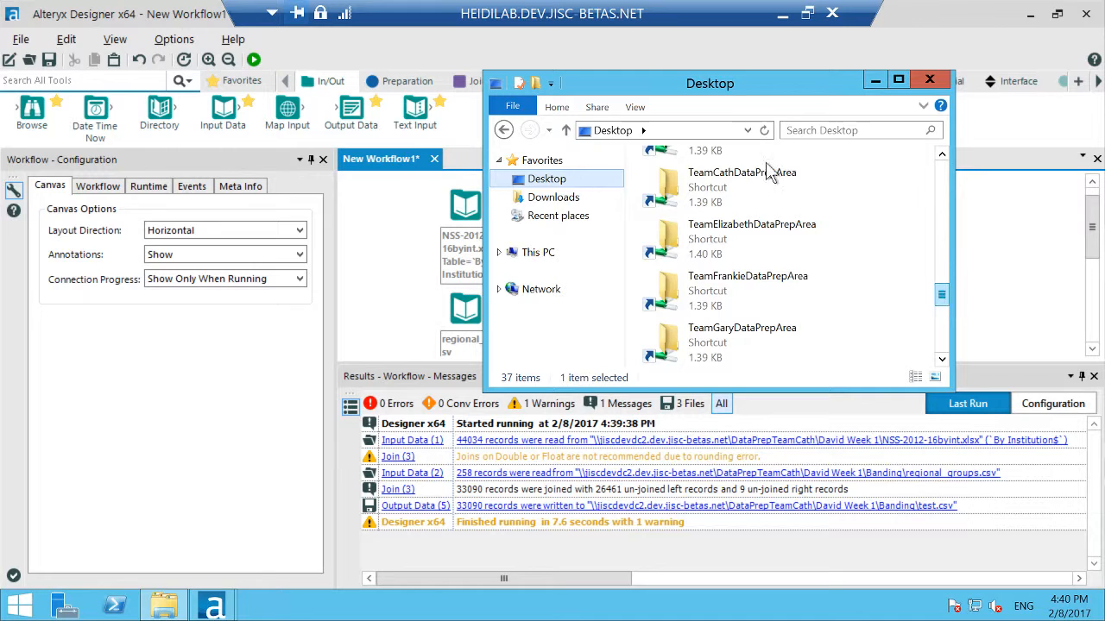
{"action": "double_click", "coordinate": [733, 174]}
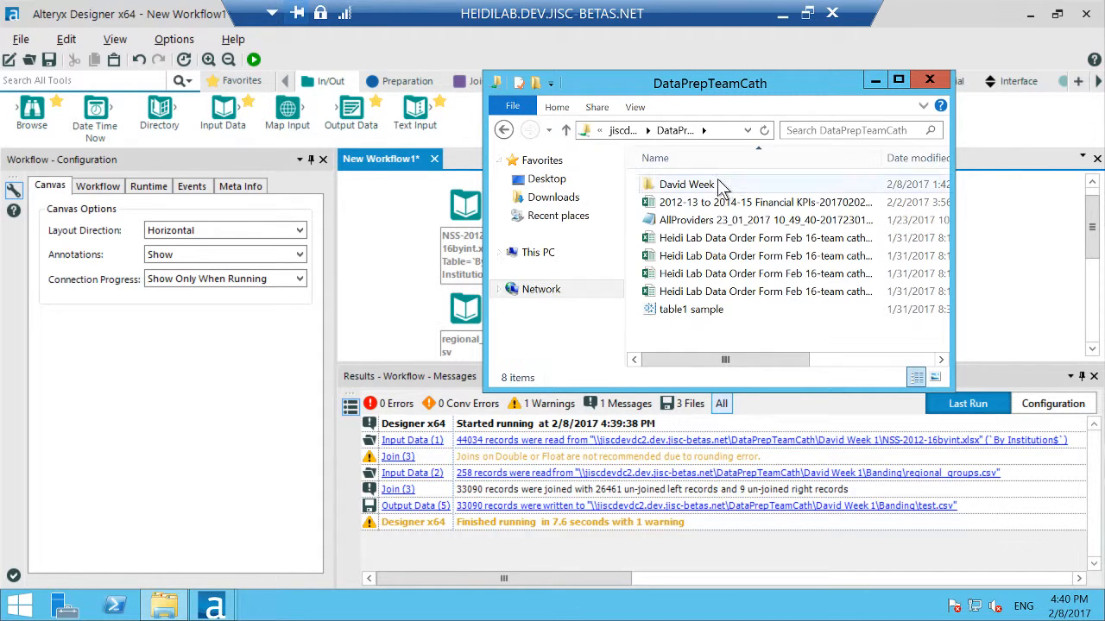
{"action": "double_click", "coordinate": [717, 181]}
{"action": "double_click", "coordinate": [704, 185]}
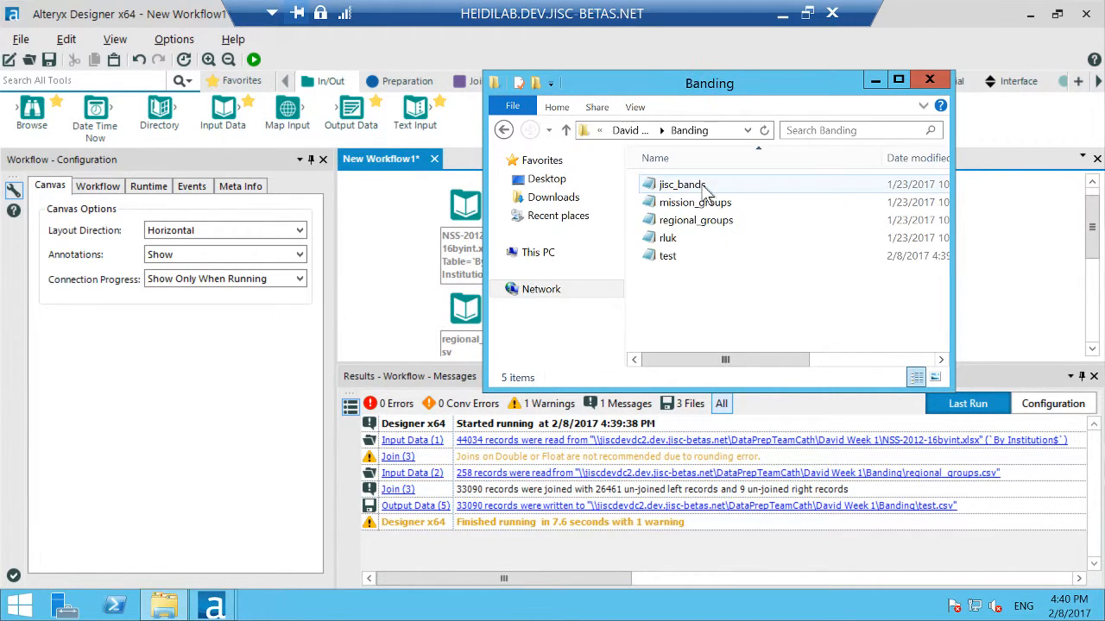
Open the test file from the Banding folder in Excel 2016 and dismiss the Office activation wizard
{"action": "left_click", "coordinate": [672, 255]}
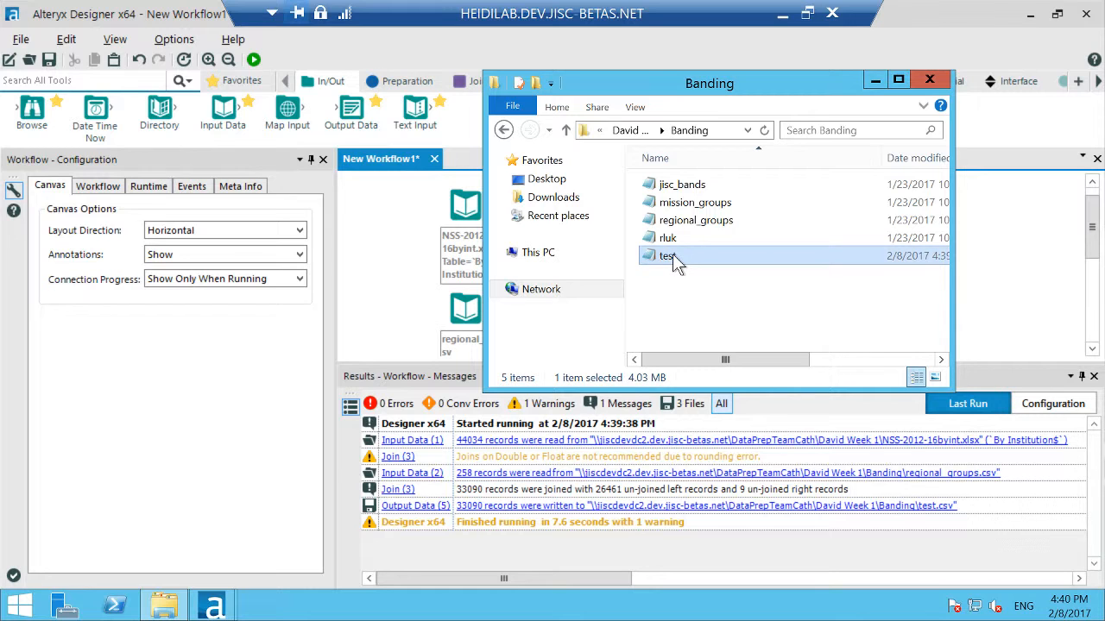
{"action": "right_click", "coordinate": [672, 255]}
{"action": "mouse_move", "coordinate": [621, 309]}
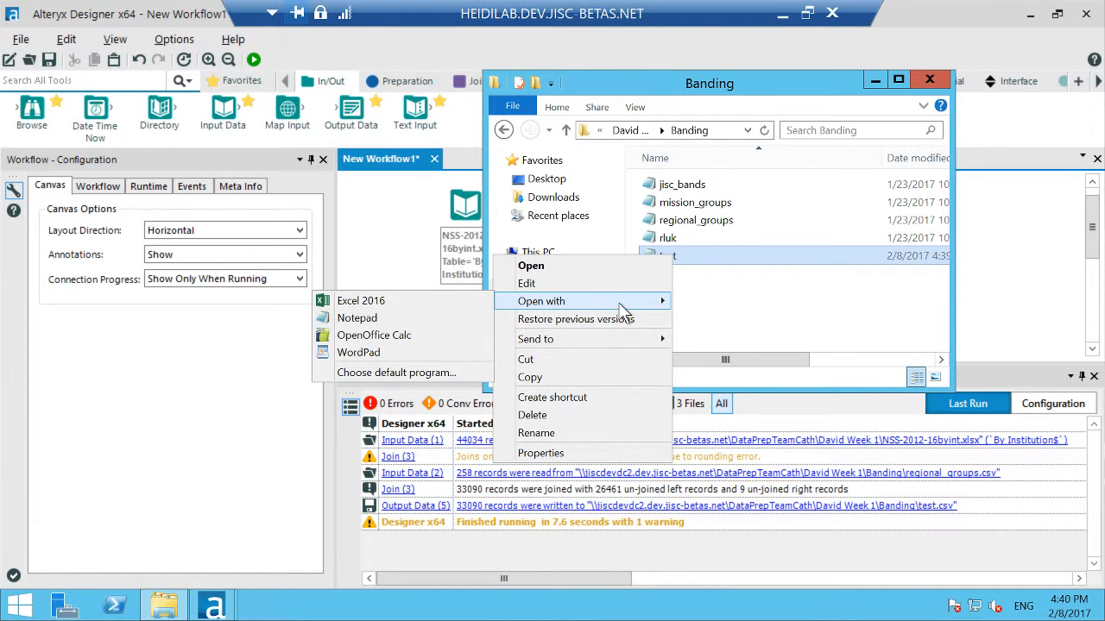
{"action": "left_click", "coordinate": [447, 300]}
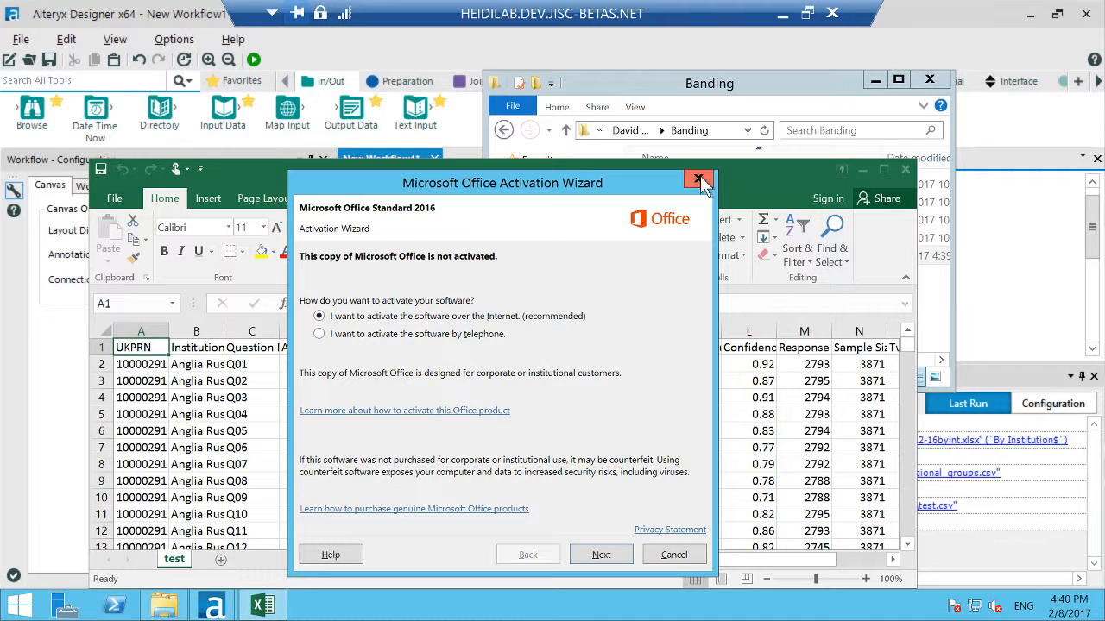
{"action": "left_click", "coordinate": [699, 179]}
Widen the Excel window, examine all columns of the joined output, and return to the Alteryx workflow
{"action": "left_click_drag", "start_coordinate": [748, 559], "coordinate": [886, 561]}
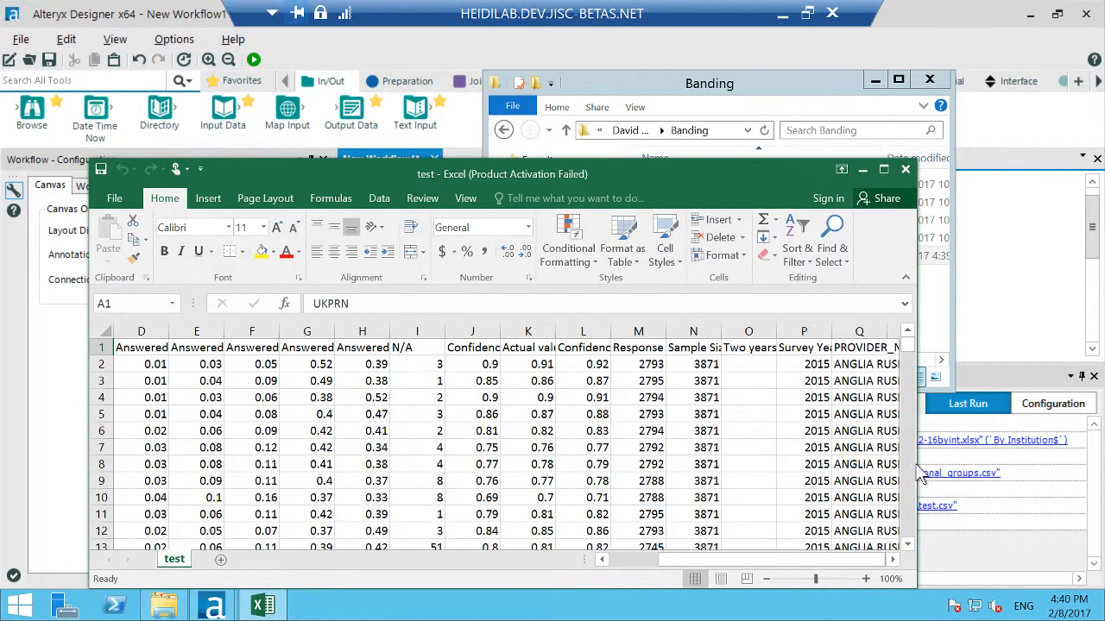
{"action": "left_click_drag", "start_coordinate": [921, 463], "coordinate": [1020, 469]}
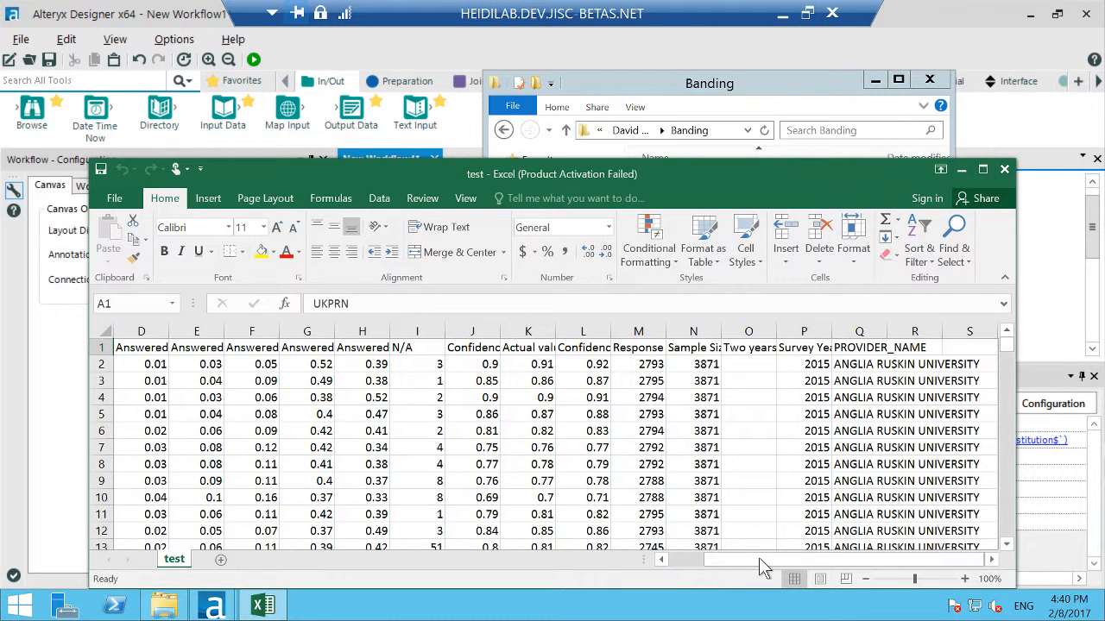
{"action": "left_click_drag", "start_coordinate": [759, 558], "coordinate": [661, 562]}
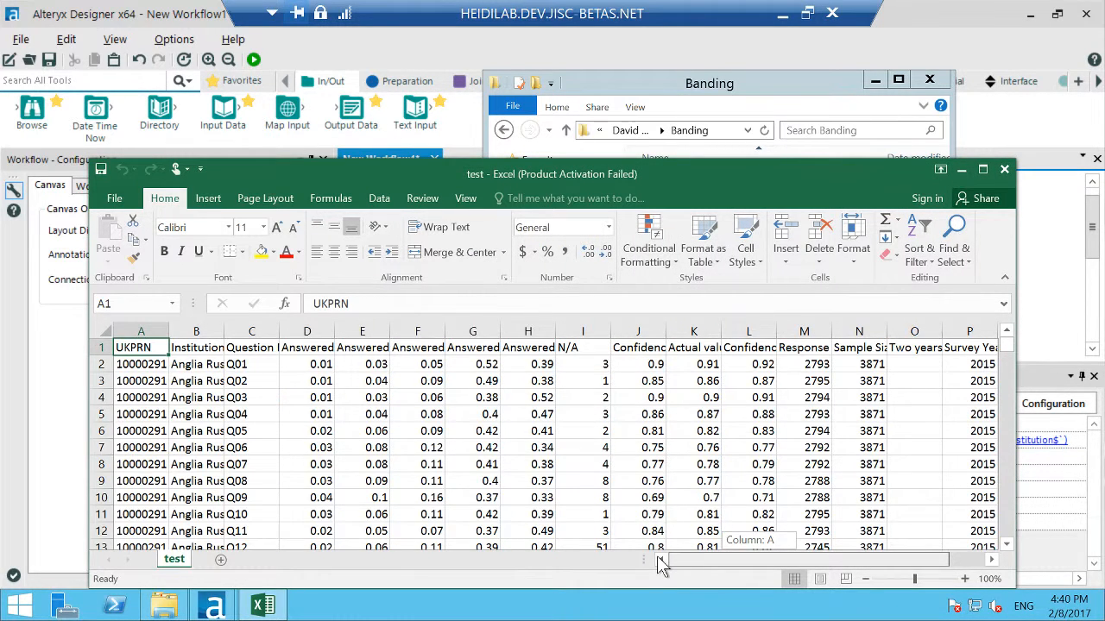
{"action": "left_click", "coordinate": [1040, 287]}
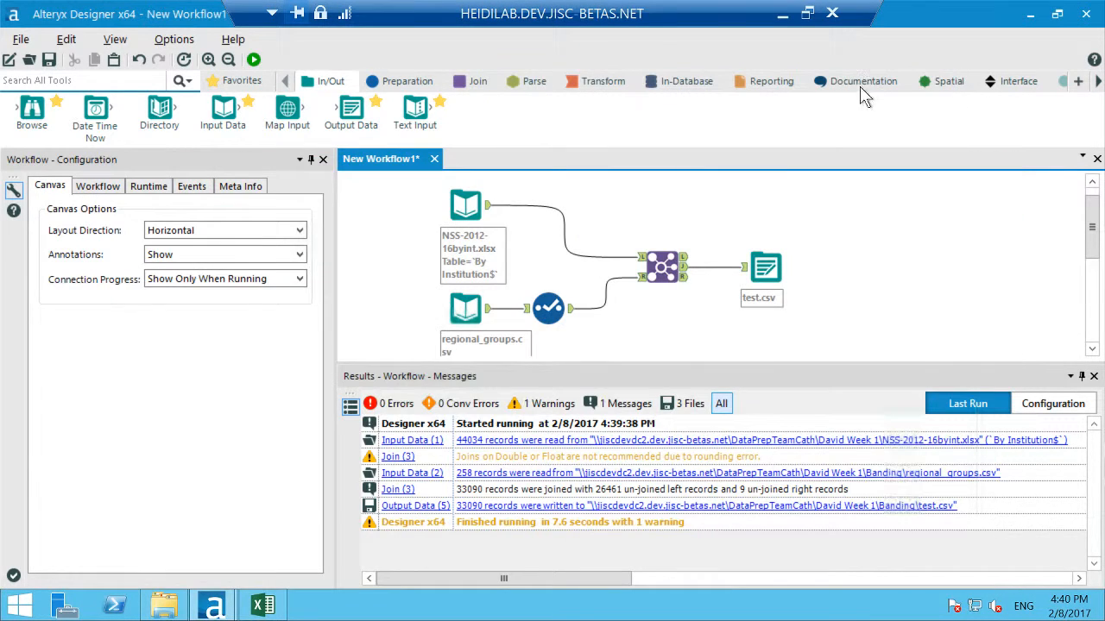
In the Join tool, exclude the right input's PROVIDER field from the output and include its REGIONAL field
{"action": "left_click", "coordinate": [662, 261]}
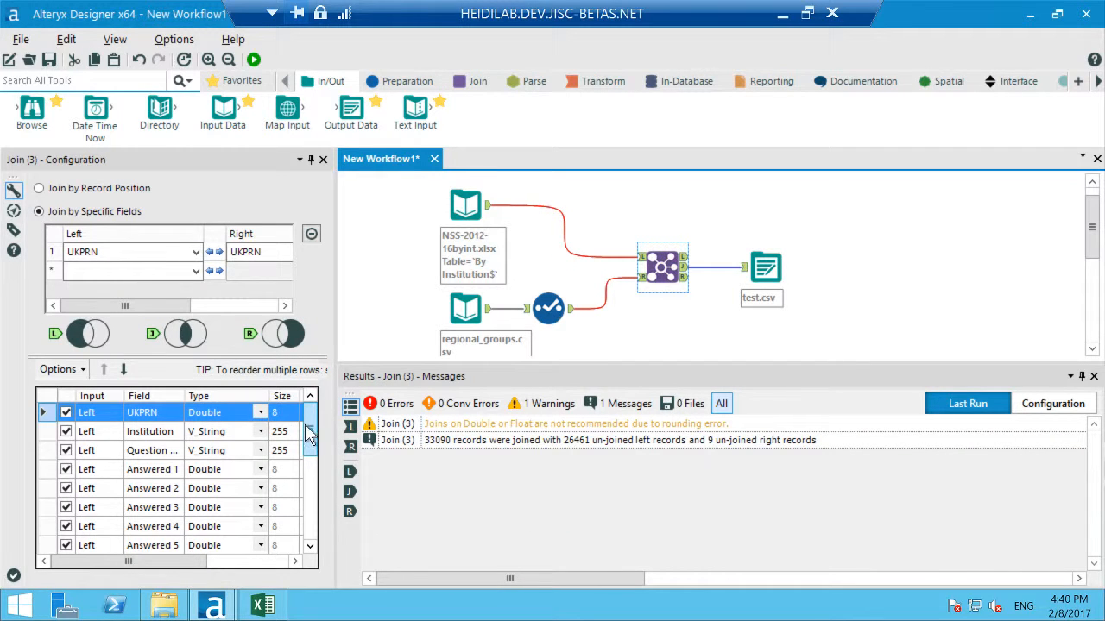
{"action": "left_click_drag", "start_coordinate": [308, 436], "coordinate": [309, 556]}
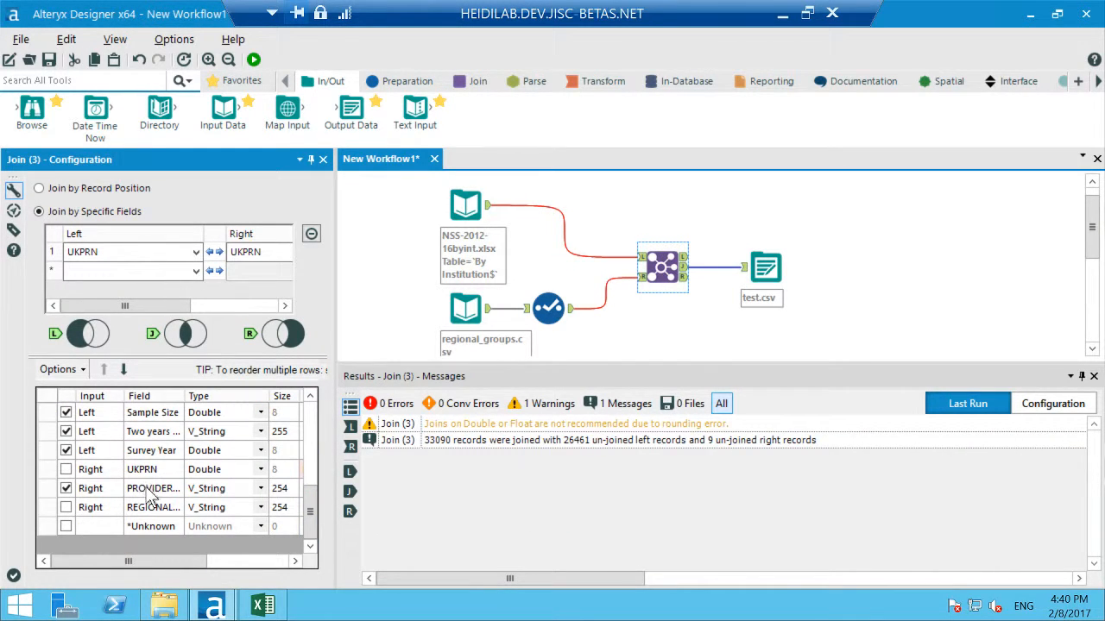
{"action": "left_click", "coordinate": [67, 488]}
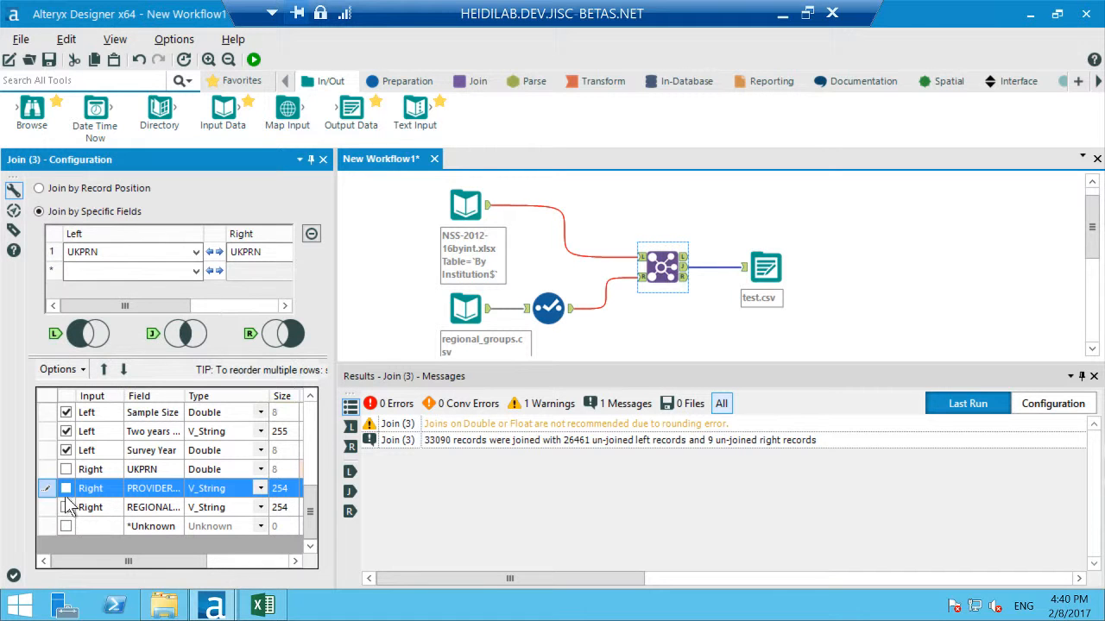
{"action": "left_click", "coordinate": [67, 509]}
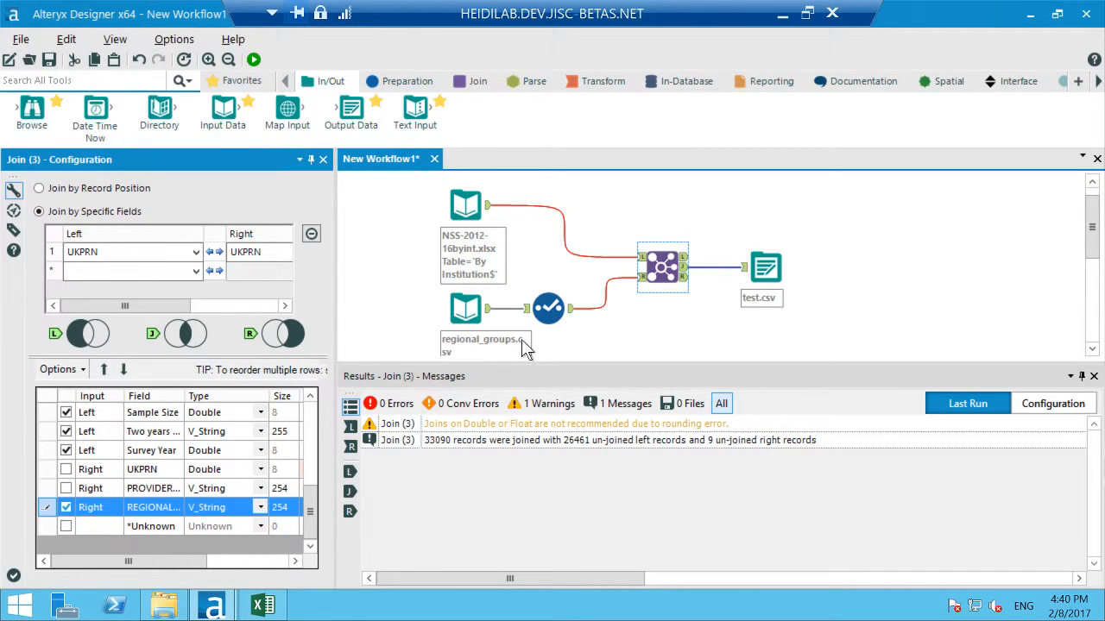
Rerun the workflow, close the old test file in Excel and dismiss the run message
{"action": "left_click", "coordinate": [255, 60]}
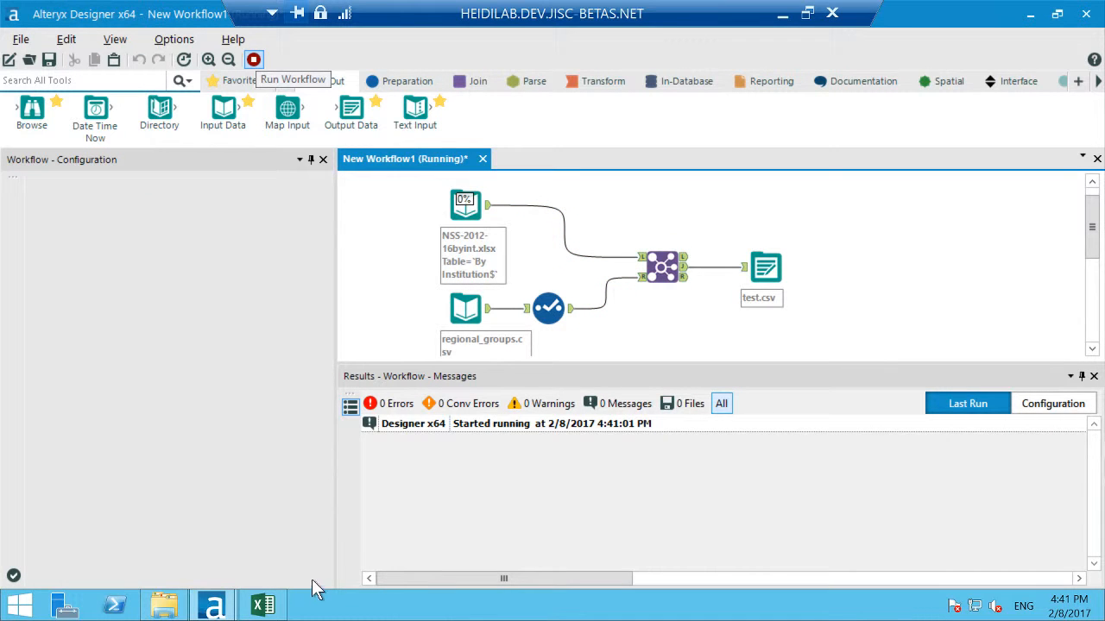
{"action": "left_click", "coordinate": [263, 607]}
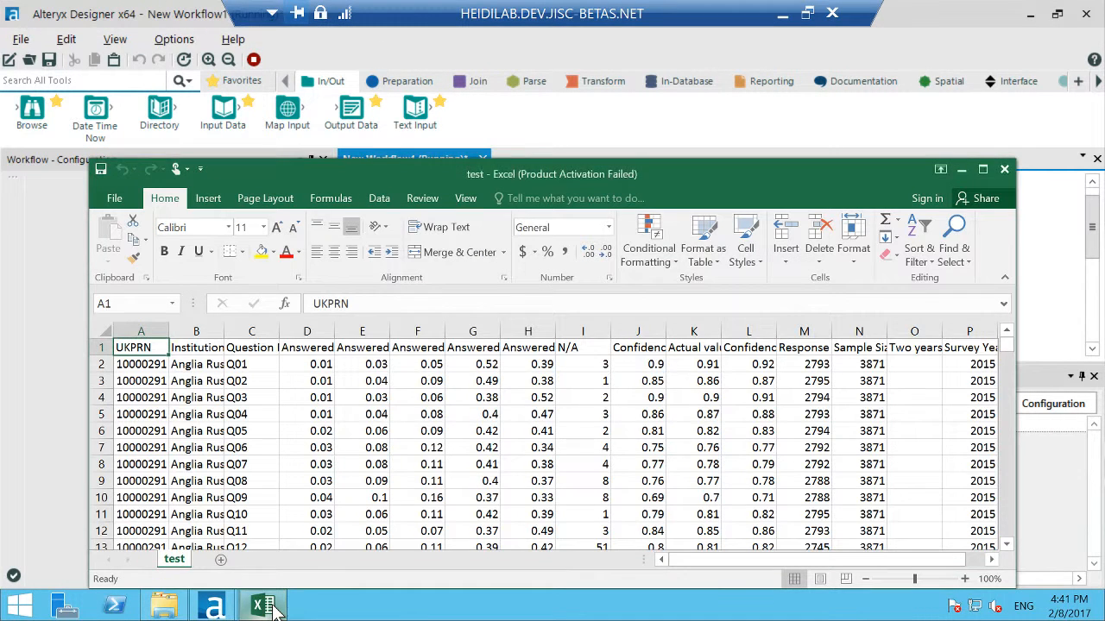
{"action": "left_click", "coordinate": [1006, 170]}
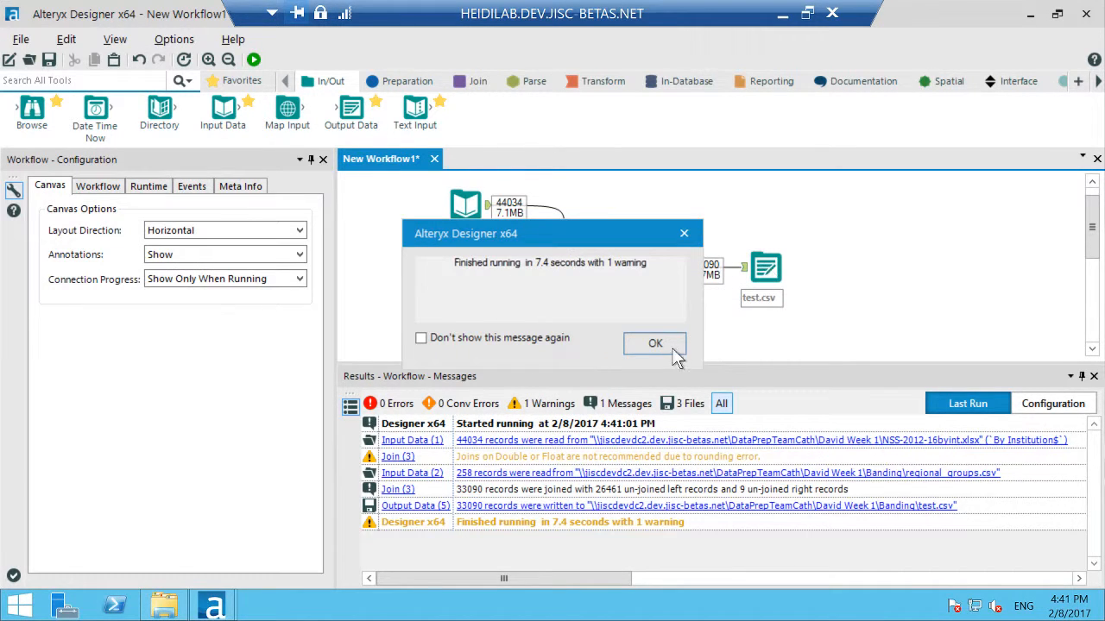
{"action": "left_click", "coordinate": [659, 349]}
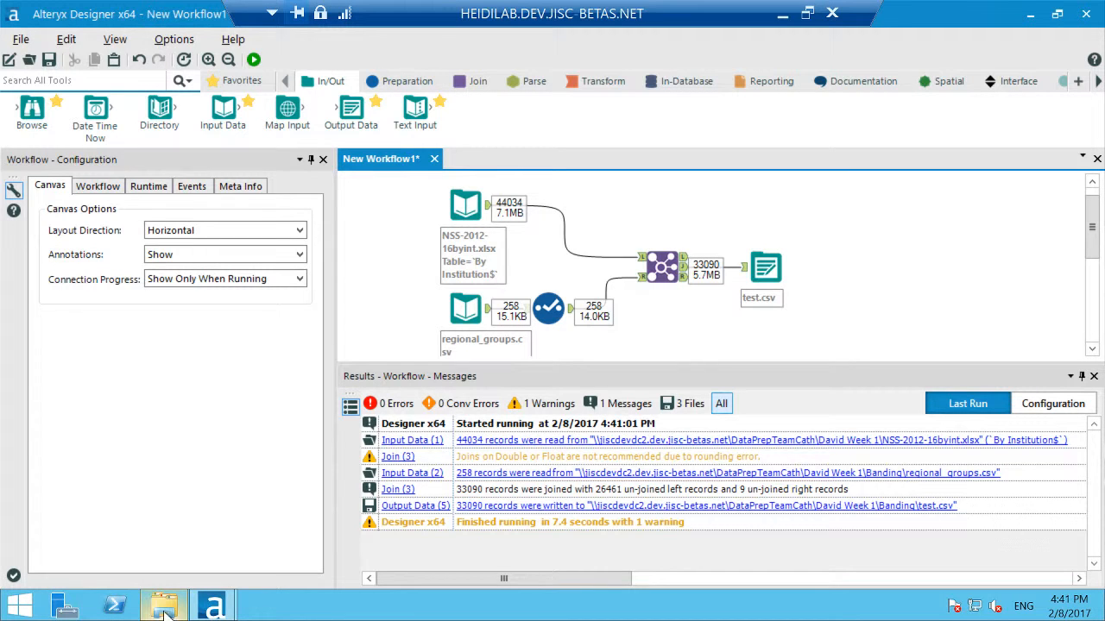
Reopen the test file from the Banding folder in Excel 2016, dismiss the activation wizard and check its last columns for the REGIONAL field
{"action": "mouse_move", "coordinate": [166, 609]}
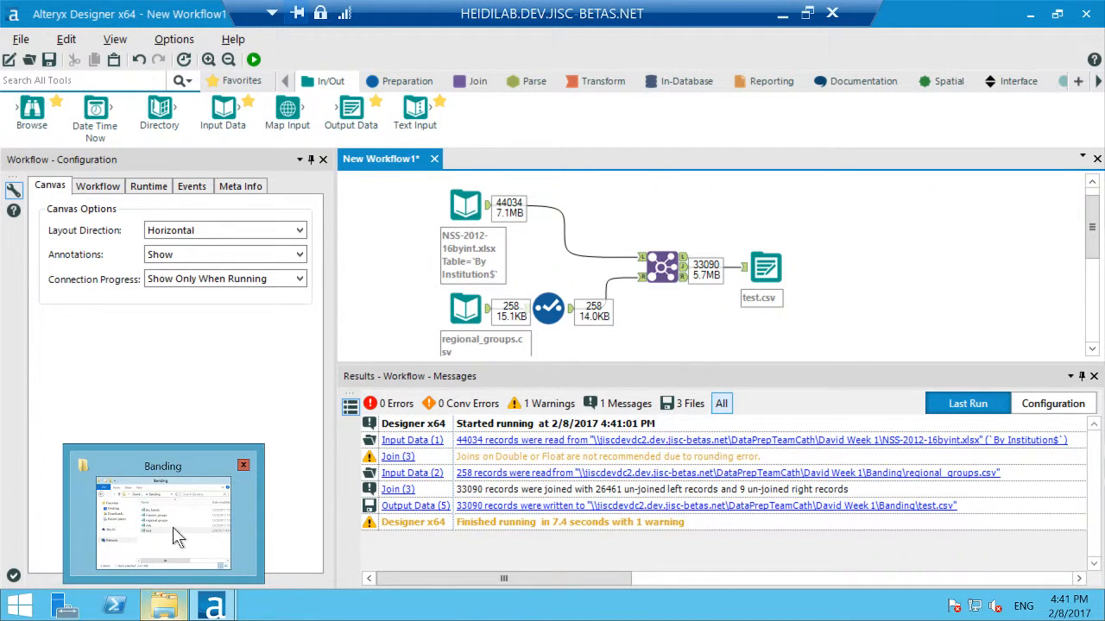
{"action": "left_click", "coordinate": [165, 529]}
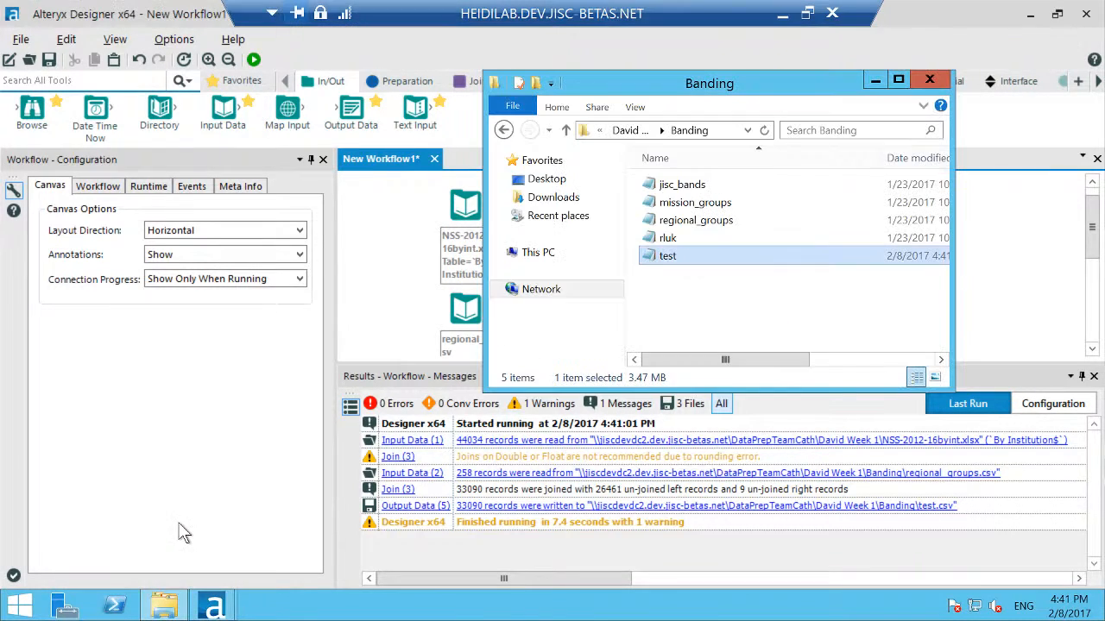
{"action": "right_click", "coordinate": [672, 256]}
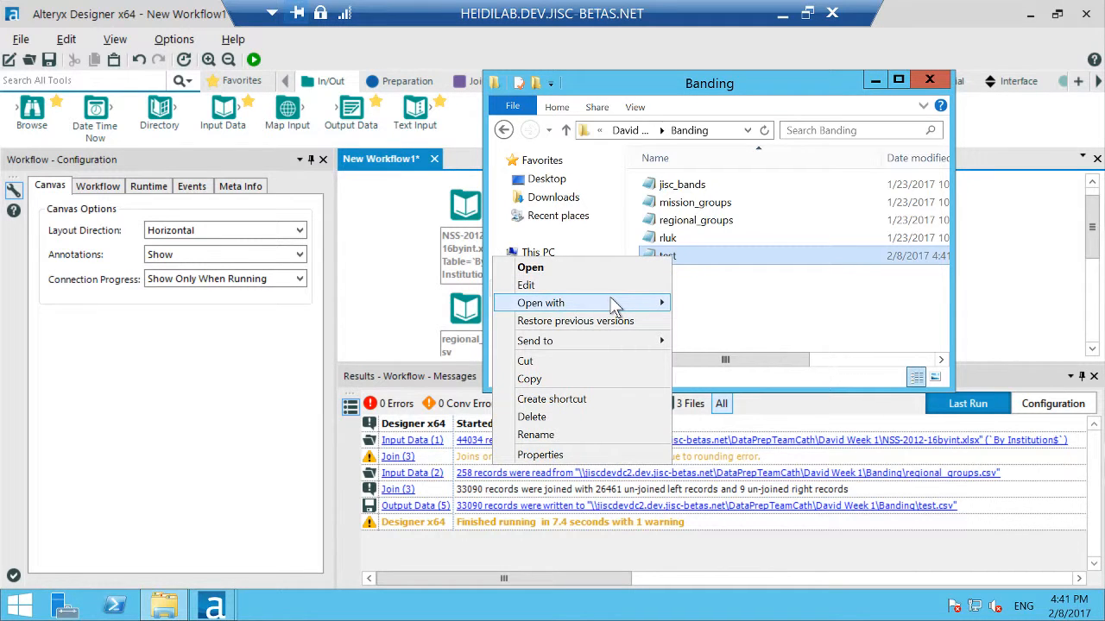
{"action": "mouse_move", "coordinate": [610, 300]}
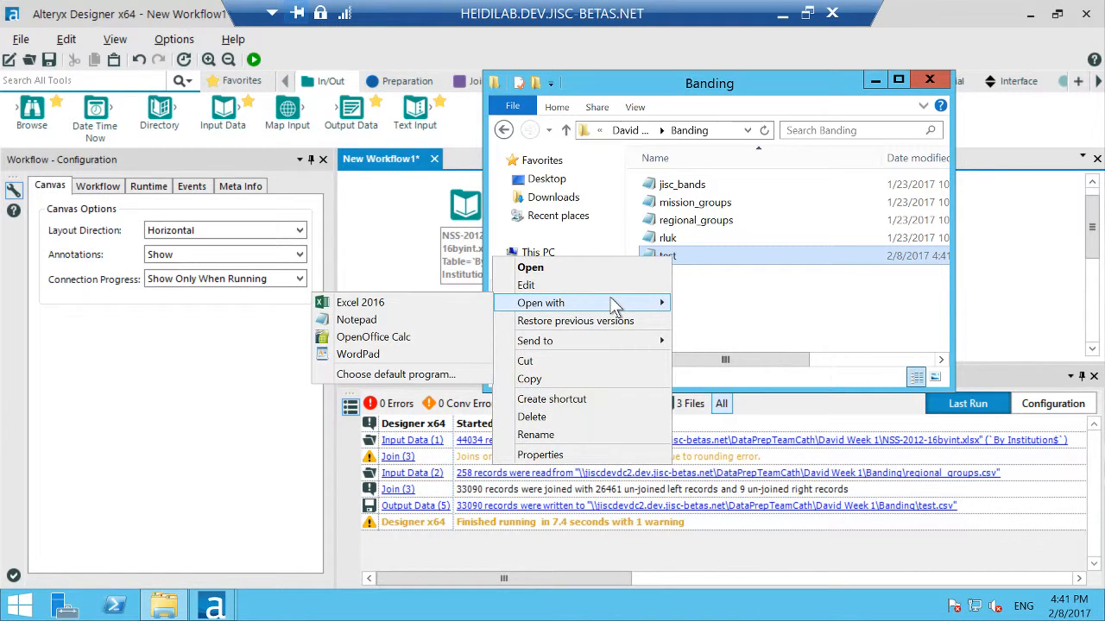
{"action": "left_click", "coordinate": [466, 303]}
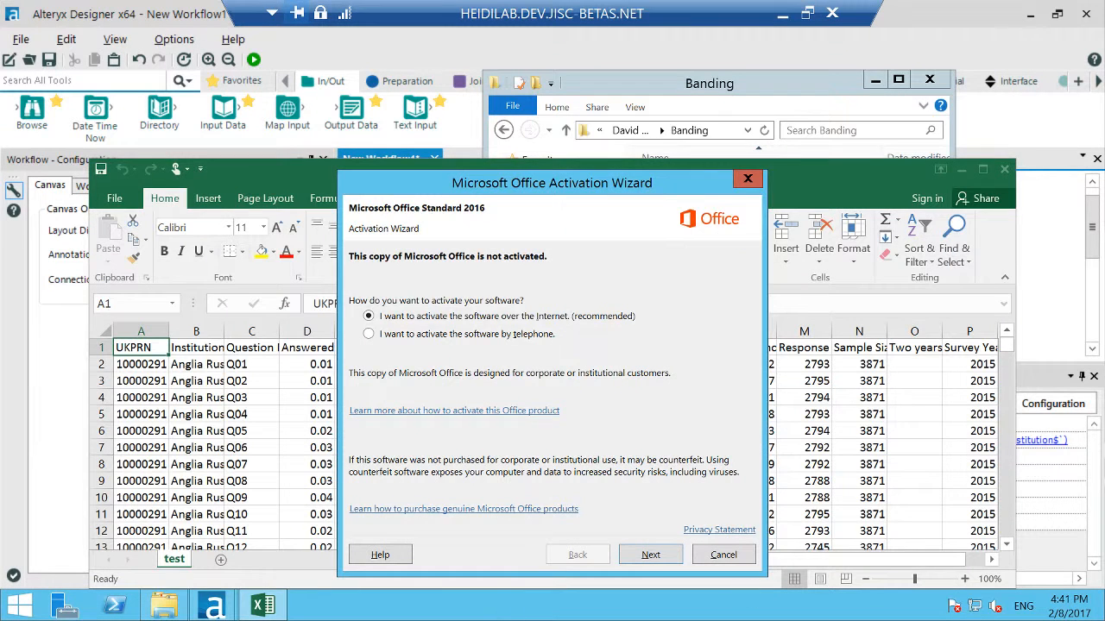
{"action": "left_click", "coordinate": [746, 179]}
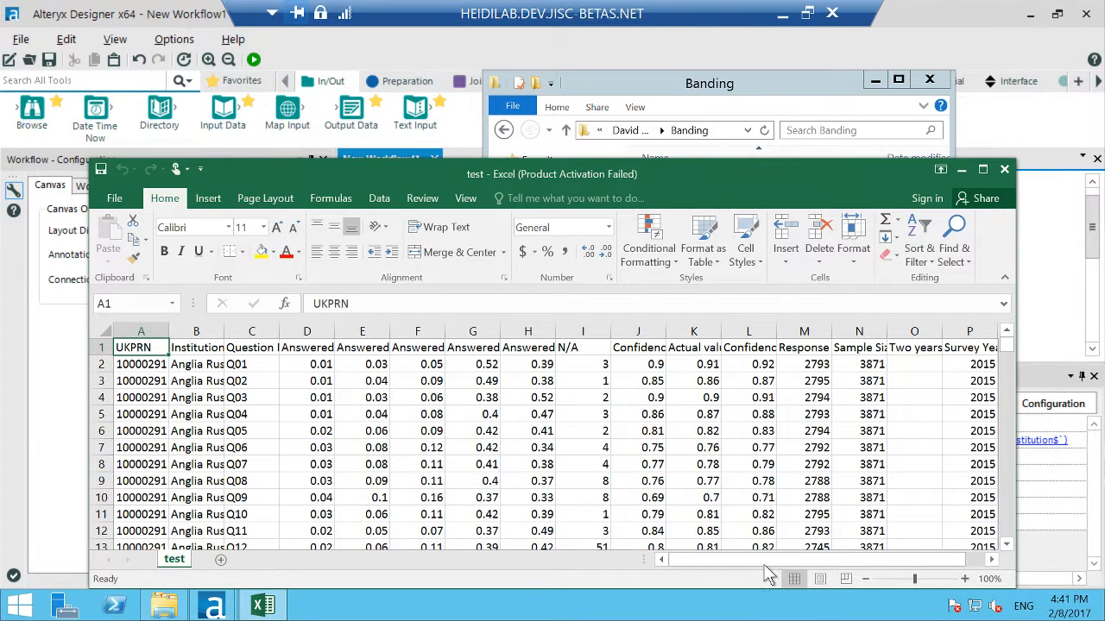
{"action": "left_click_drag", "start_coordinate": [766, 561], "coordinate": [991, 580]}
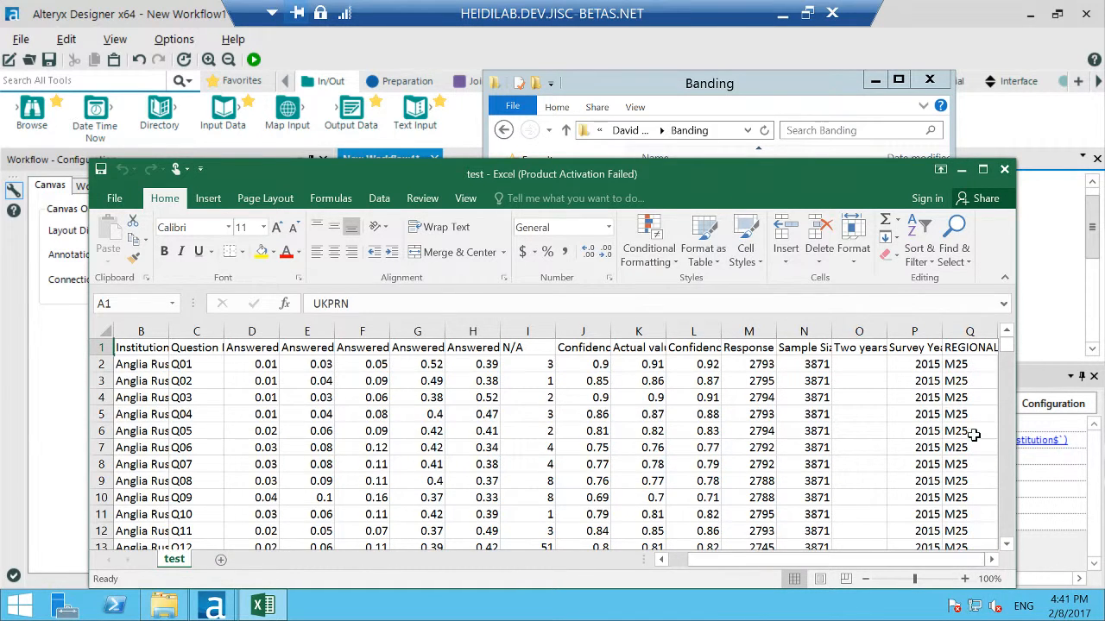